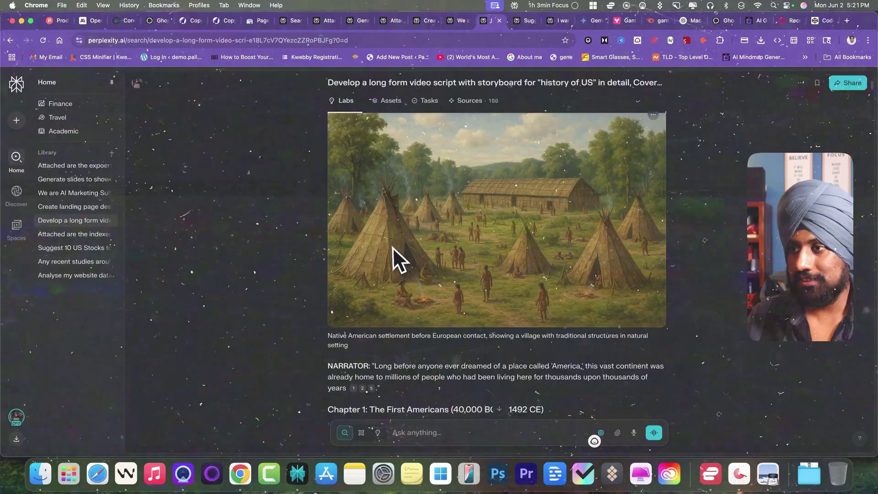
# Step: Scroll through the earlier Labs dashboard and landing-page results in the library
pyautogui.scroll(-5, 416, 247)
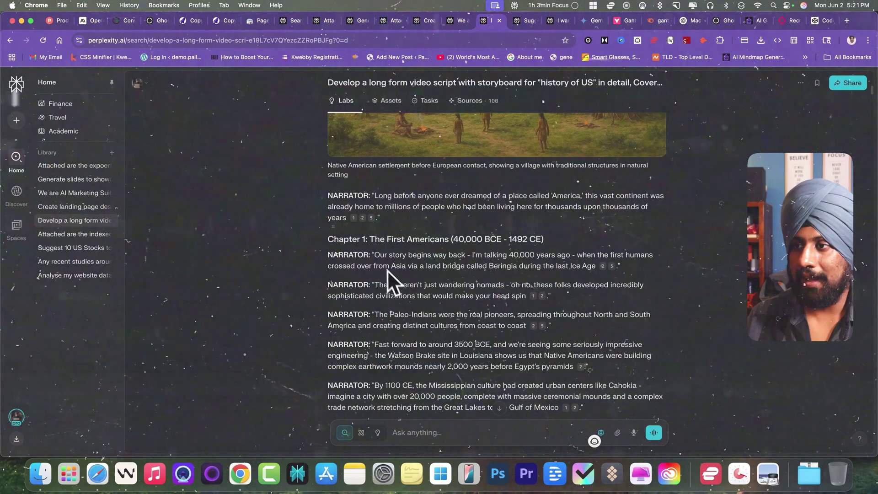
pyautogui.scroll(-10, 383, 259)
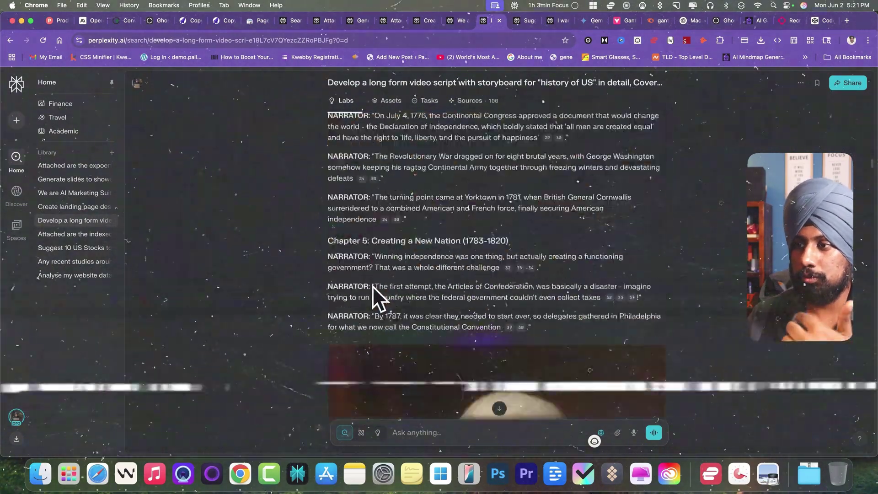
pyautogui.scroll(-15, 372, 287)
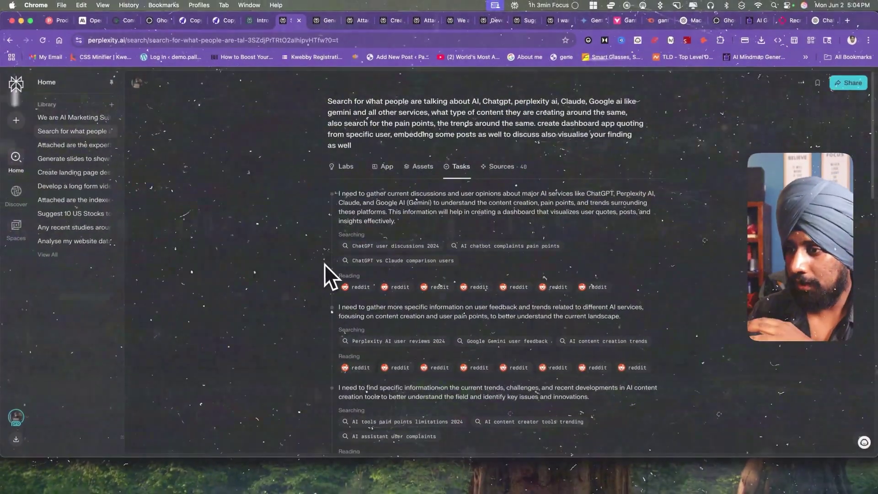
pyautogui.scroll(-5, 325, 270)
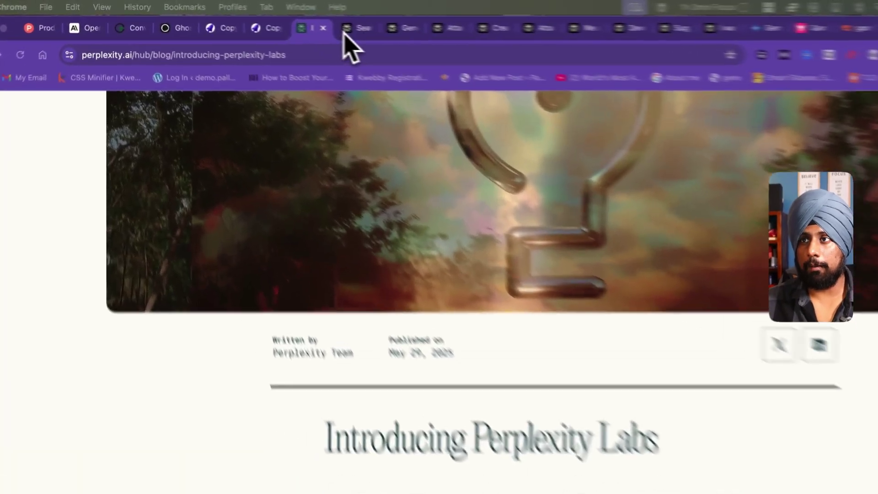
# Step: Switch to the tab with the AI-discourse dashboard result and look over it
pyautogui.click(368, 32)
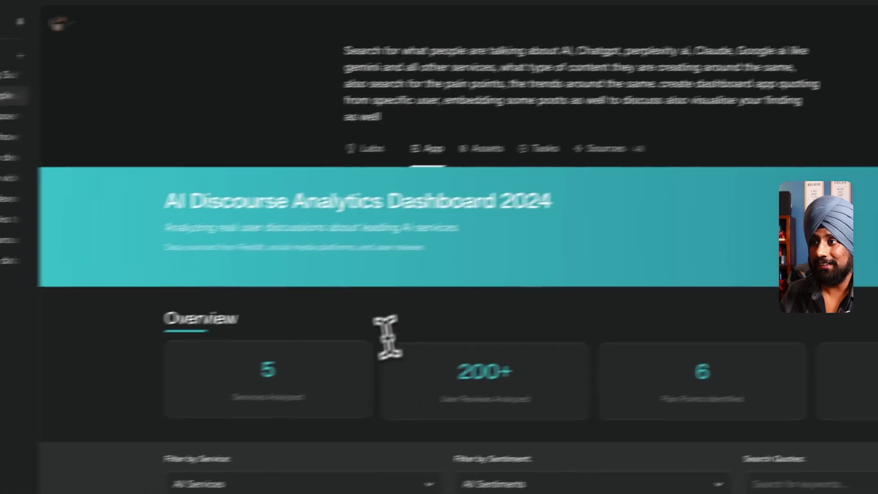
pyautogui.scroll(-3, 421, 281)
pyautogui.scroll(1, 421, 280)
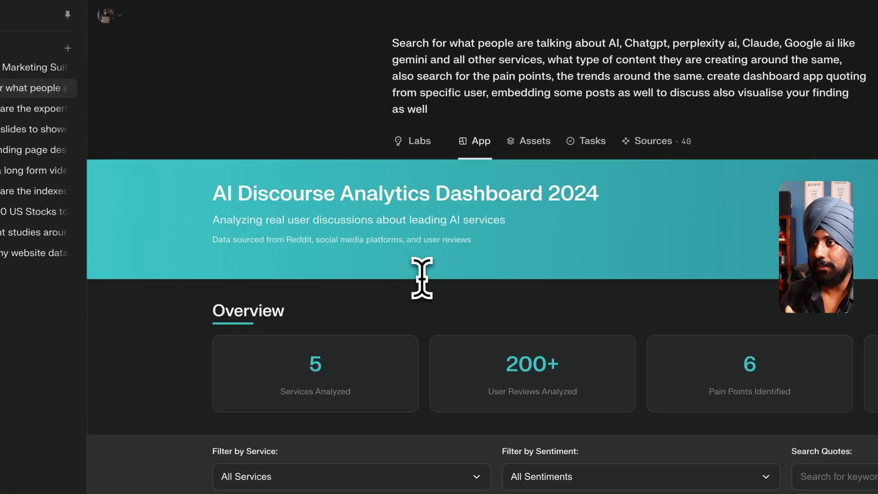
pyautogui.press('Escape')
pyautogui.scroll(-3, 239, 252)
pyautogui.scroll(3, 256, 275)
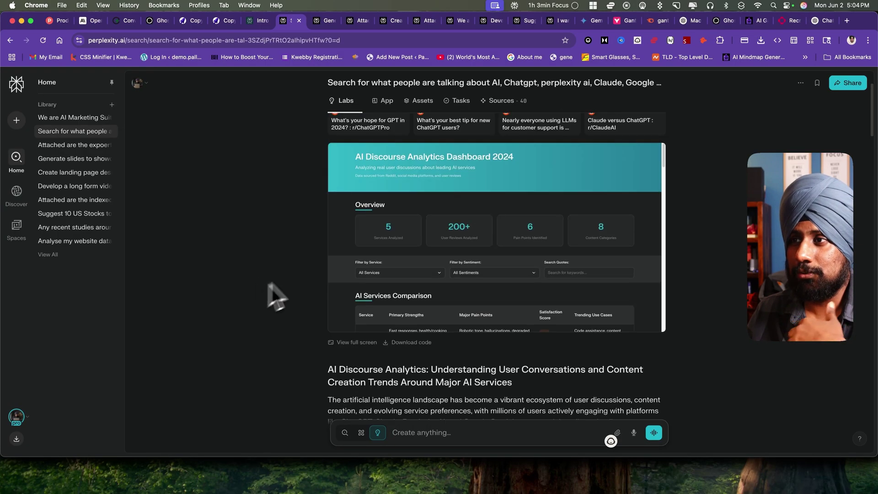
# Step: Review the search steps under Tasks, then return to the App view of the dashboard
pyautogui.click(458, 100)
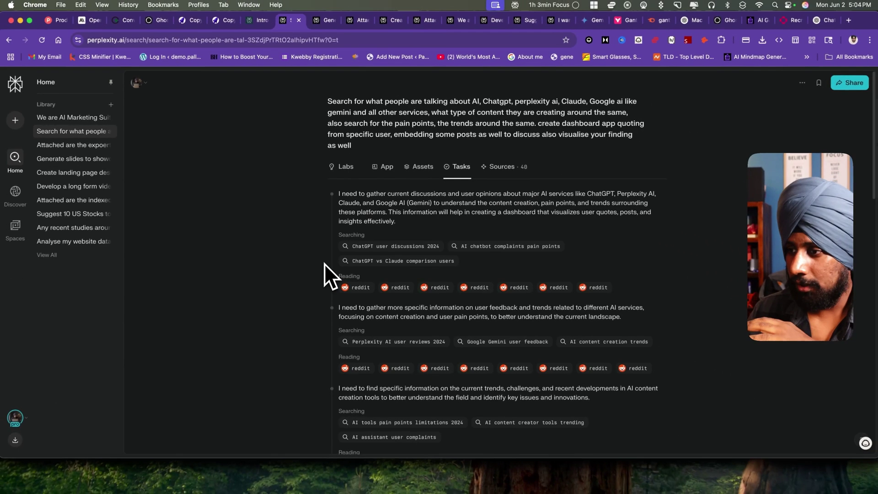
pyautogui.scroll(-5, 376, 349)
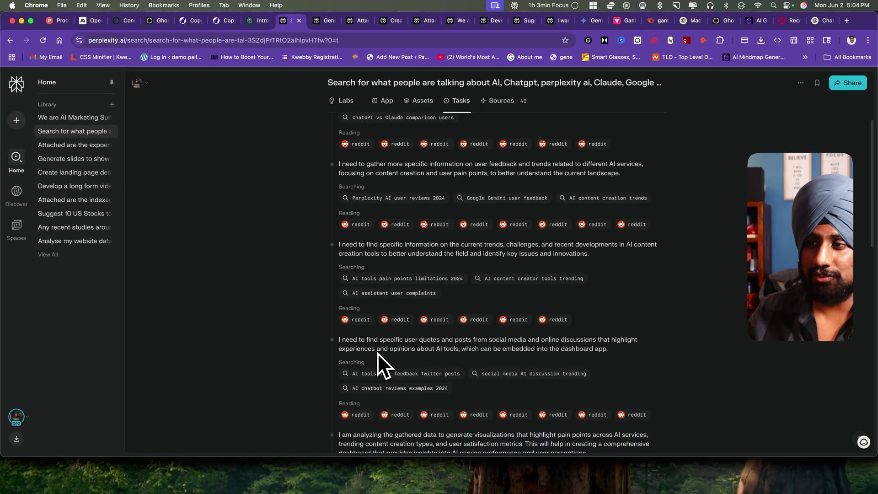
pyautogui.click(387, 101)
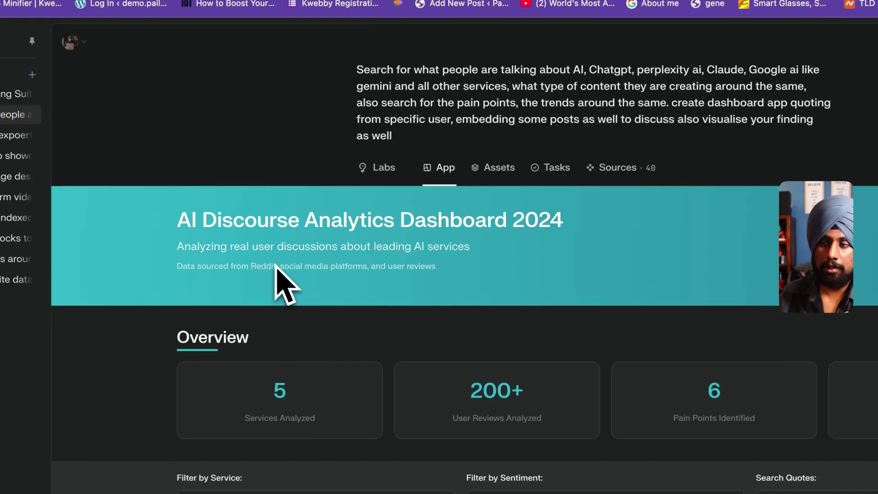
pyautogui.moveTo(175, 210); pyautogui.dragTo(596, 189)
# Step: Filter the dashboard's service filter to Perplexity AI
pyautogui.click(572, 284)
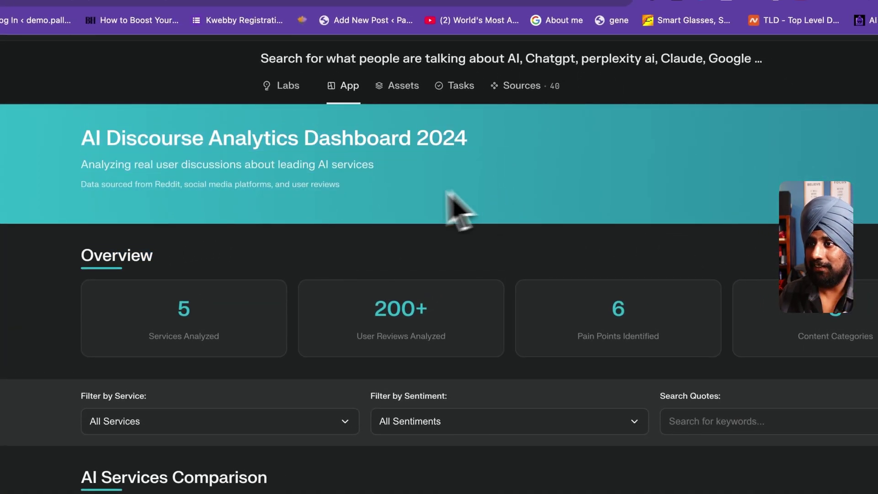
pyautogui.scroll(-3, 448, 194)
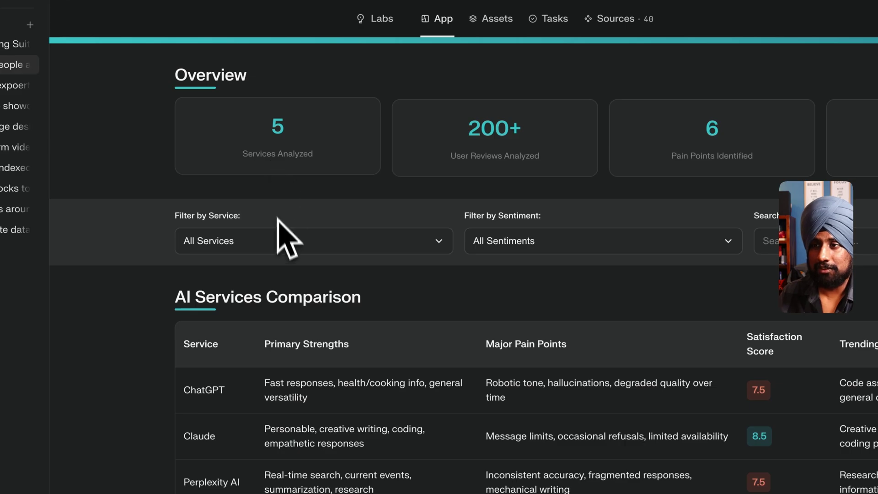
pyautogui.click(280, 234)
pyautogui.click(549, 303)
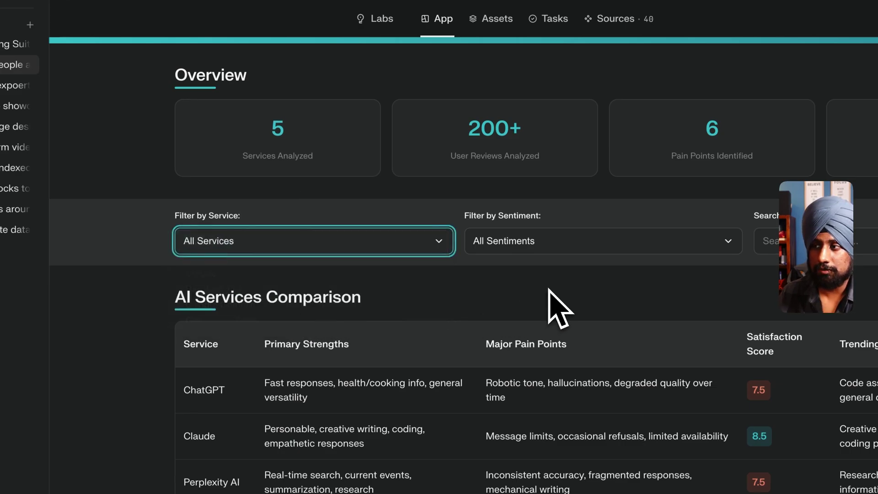
pyautogui.scroll(-5, 503, 309)
pyautogui.scroll(3, 416, 283)
pyautogui.click(291, 158)
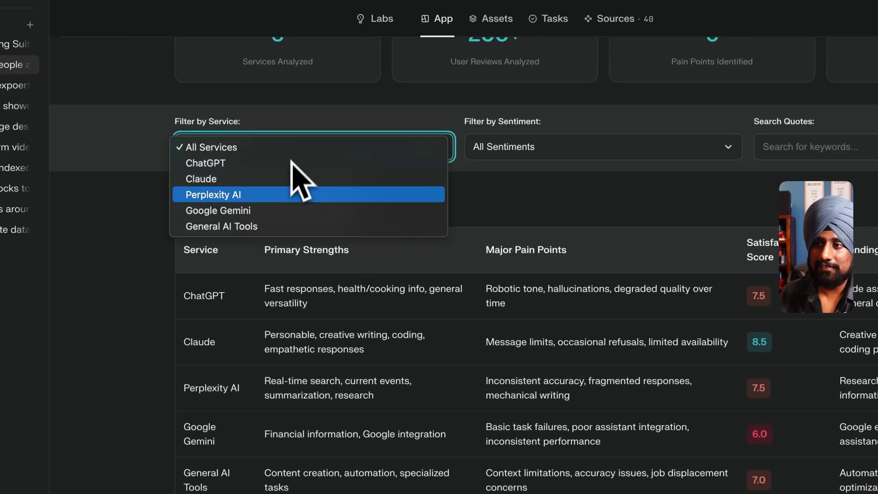
pyautogui.click(281, 194)
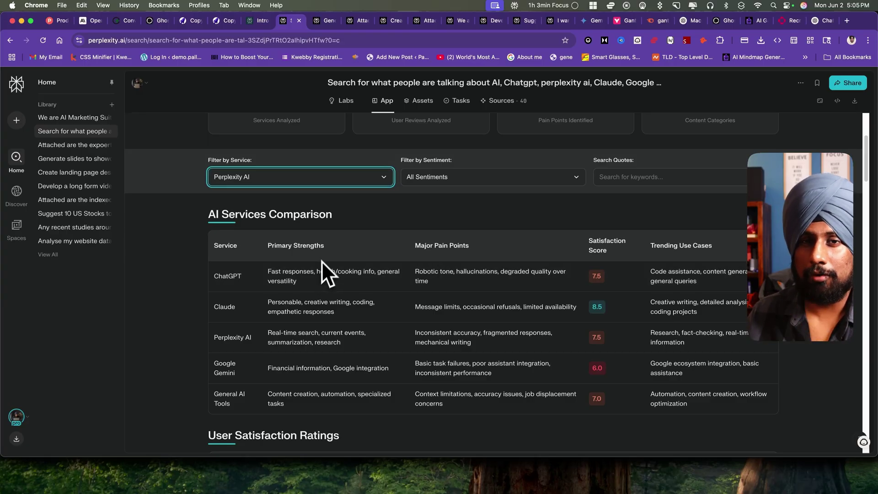
# Step: Reset the service filter to All Services and set the sentiment filter to Negative
pyautogui.click(320, 176)
pyautogui.click(320, 194)
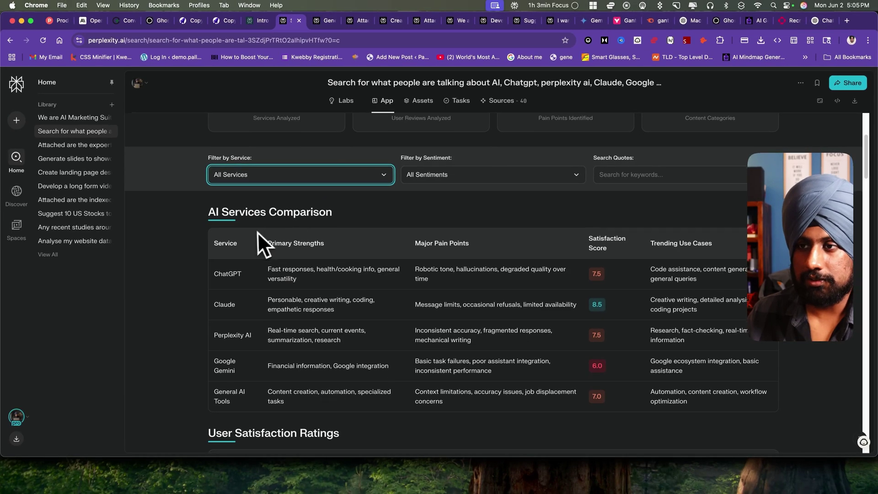
pyautogui.scroll(-2, 258, 238)
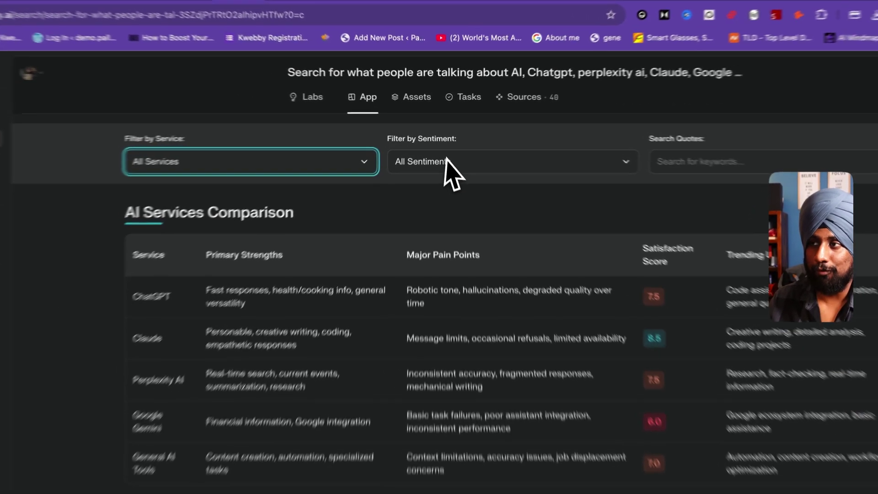
pyautogui.click(446, 151)
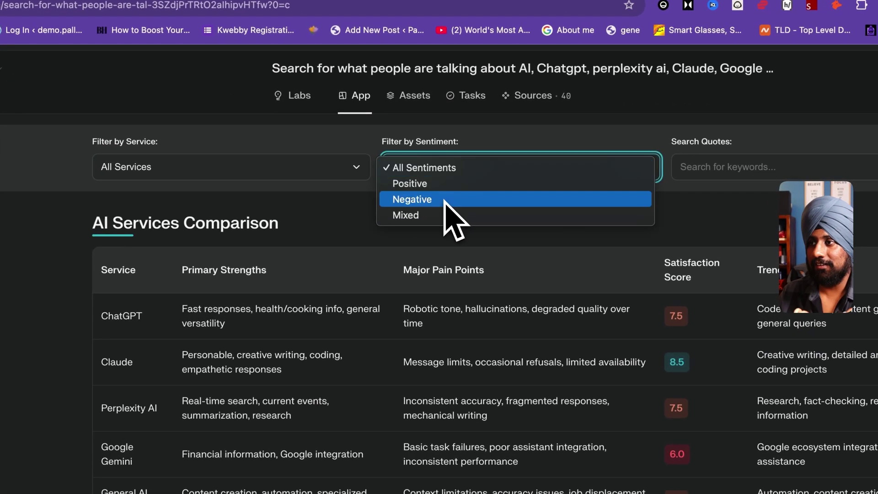
pyautogui.click(446, 200)
# Step: Scroll the filtered results and highlight the Major Pain Points column heading
pyautogui.scroll(-10, 447, 270)
pyautogui.scroll(6, 444, 274)
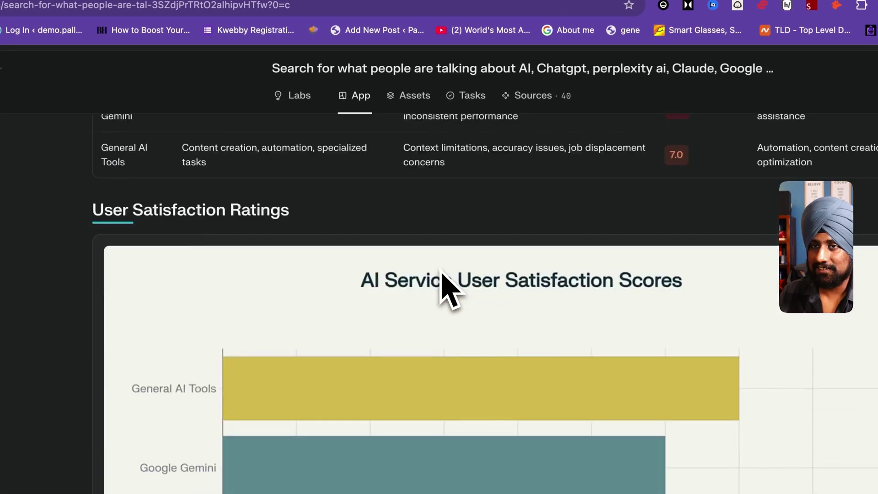
pyautogui.scroll(3, 437, 270)
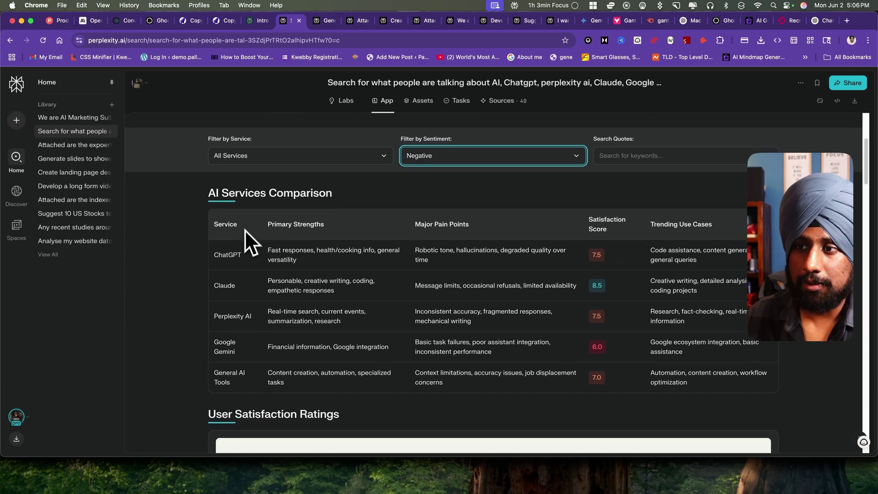
pyautogui.scroll(-1, 245, 229)
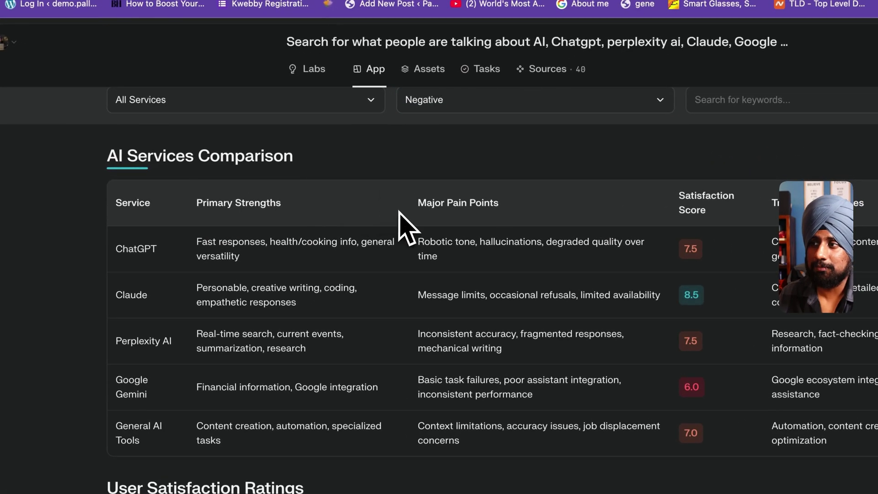
pyautogui.tripleClick(438, 190)
pyautogui.click(509, 256)
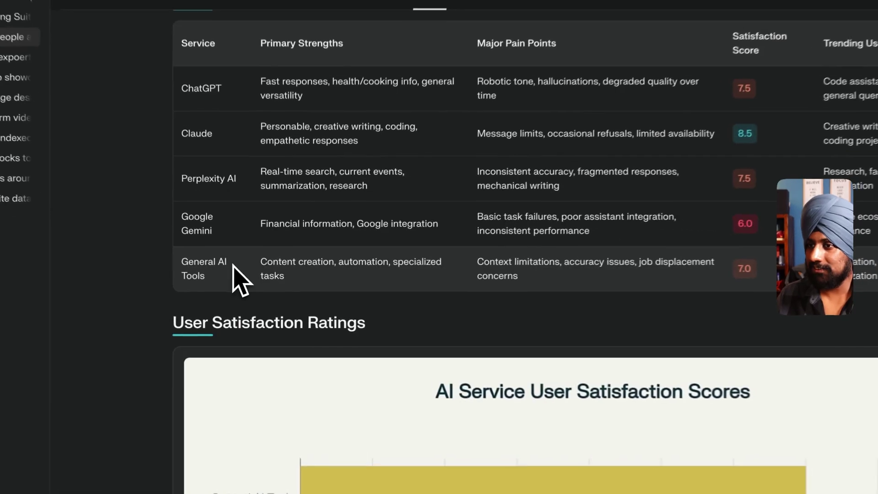
# Step: Scroll through the satisfaction chart and the Pain Points Analysis section
pyautogui.scroll(-5, 432, 323)
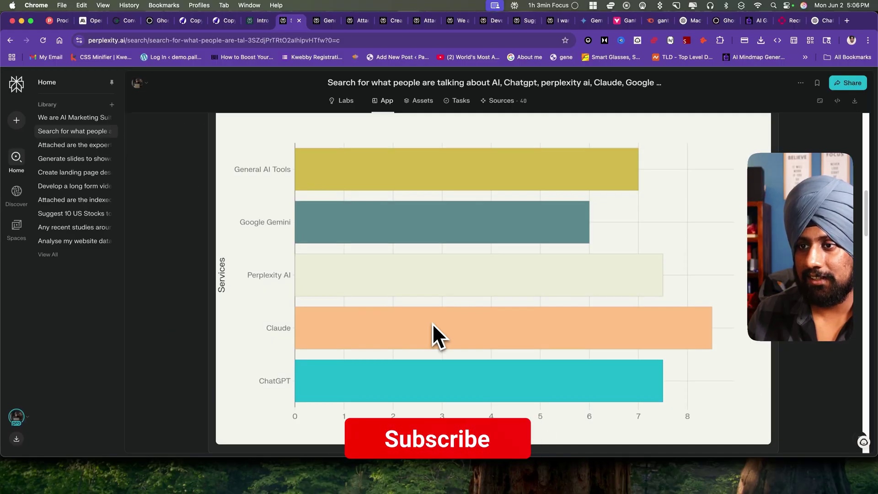
pyautogui.scroll(-5, 433, 323)
pyautogui.scroll(-2, 353, 312)
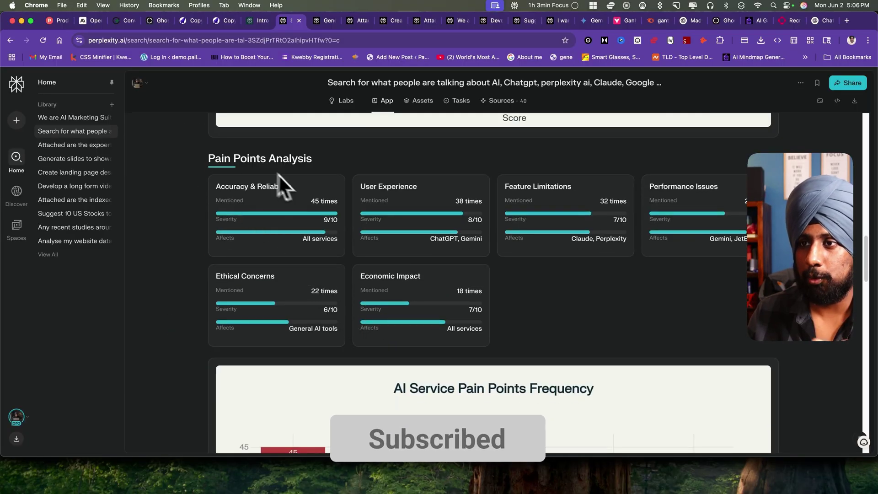
pyautogui.scroll(-2, 283, 192)
pyautogui.scroll(3, 412, 238)
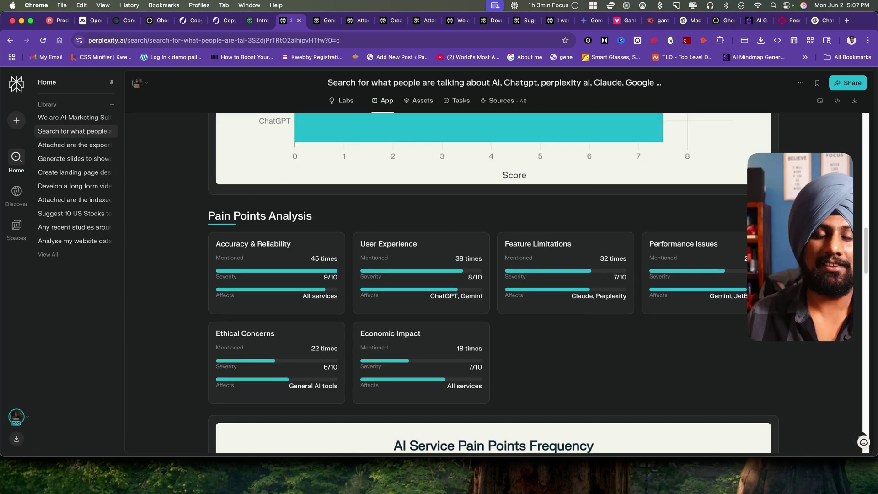
pyautogui.scroll(-1, 476, 283)
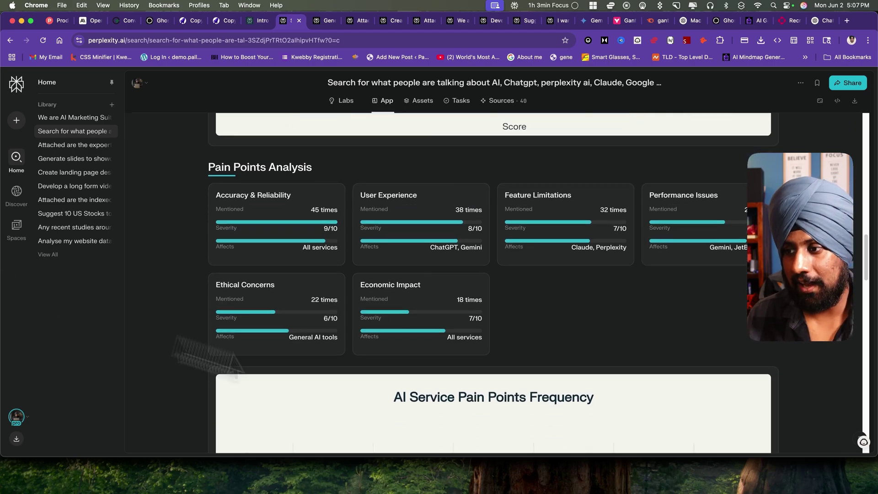
pyautogui.scroll(15, 304, 101)
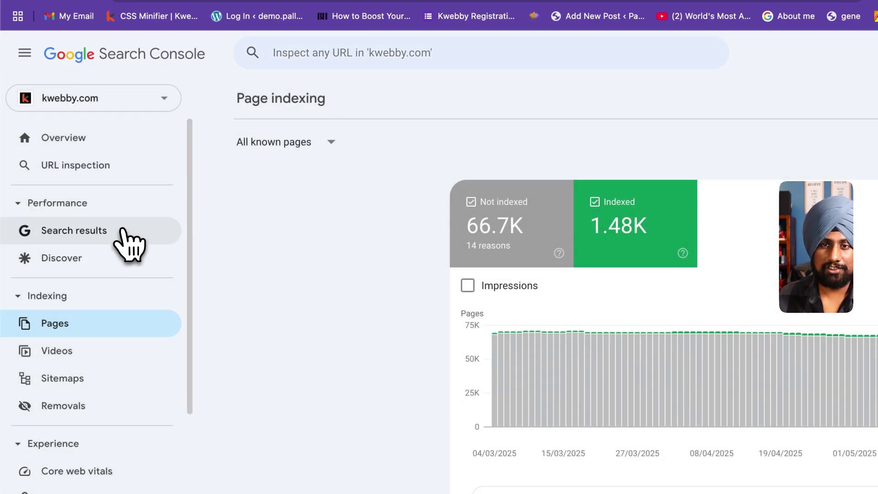
# Step: Apply 'Compare last 6 months to previous period' to the performance report, then return to Perplexity
pyautogui.click(125, 245)
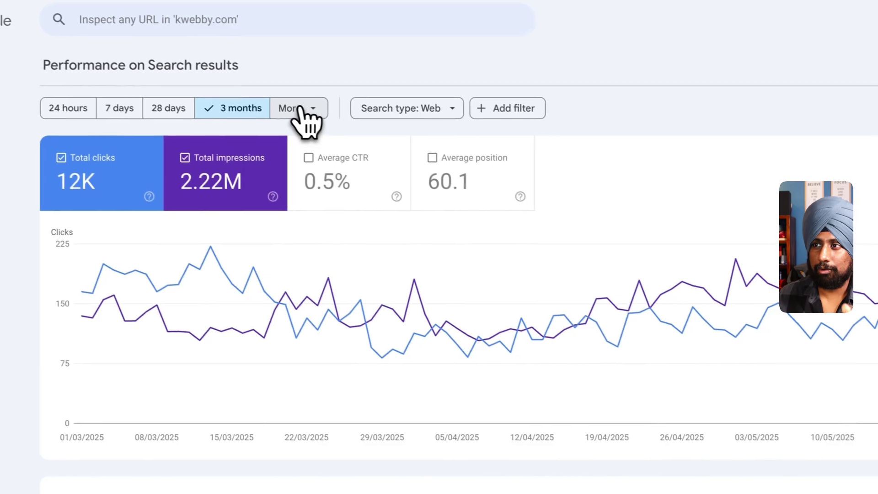
pyautogui.click(302, 110)
pyautogui.click(350, 171)
pyautogui.click(373, 215)
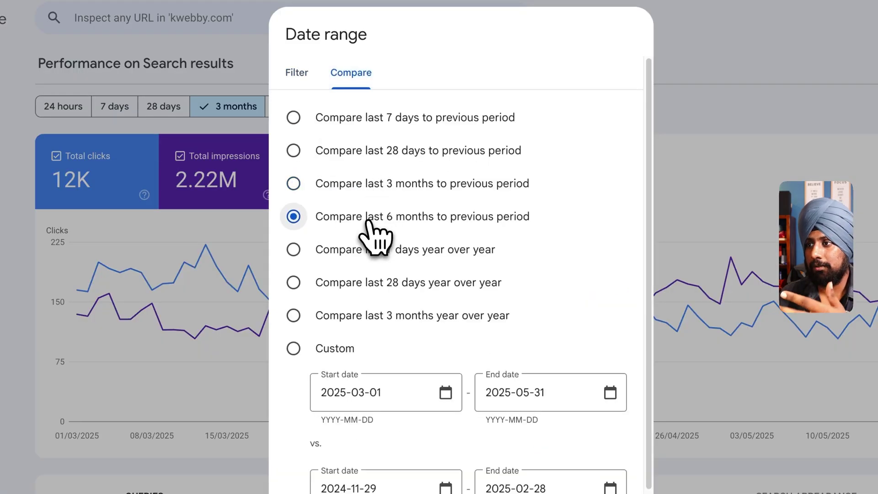
pyautogui.click(615, 419)
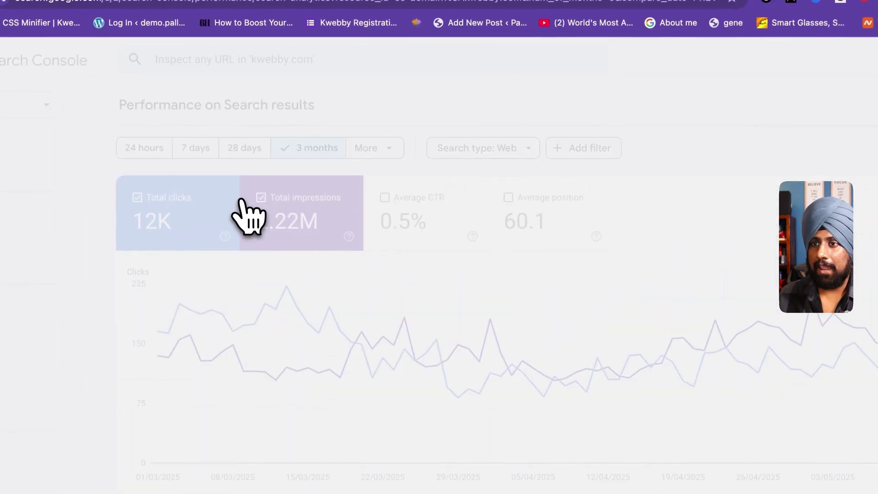
pyautogui.click(376, 31)
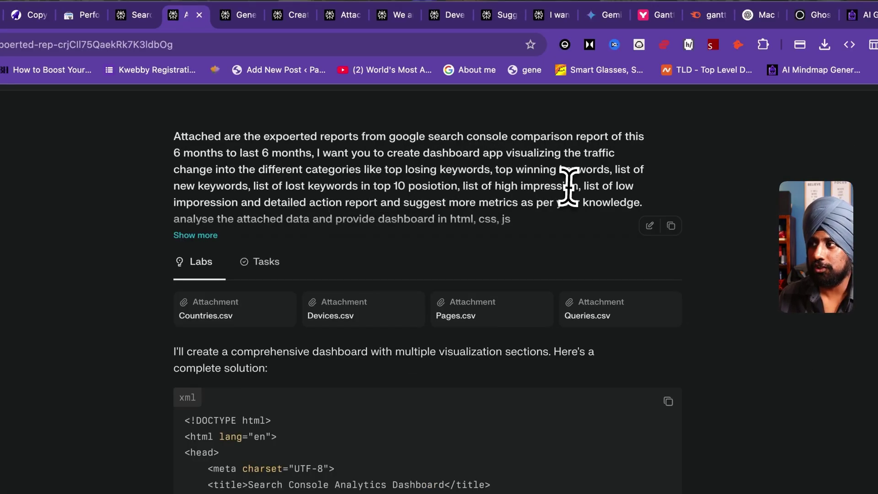
# Step: Expand the Search Console dashboard prompt with Show more to read it in full
pyautogui.moveTo(584, 185); pyautogui.dragTo(706, 206)
pyautogui.click(601, 208)
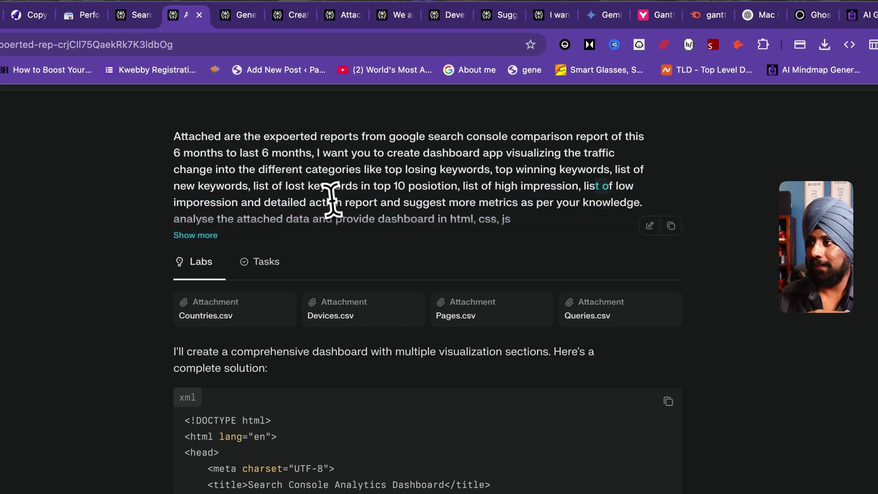
pyautogui.click(195, 235)
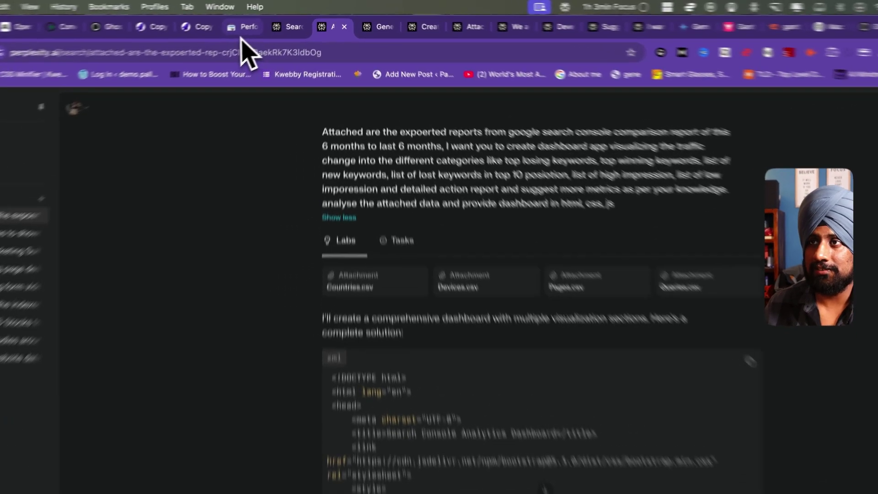
# Step: Show the exported Devices, Filters, Pages, Queries and Search appearance CSVs in Finder
pyautogui.click(271, 20)
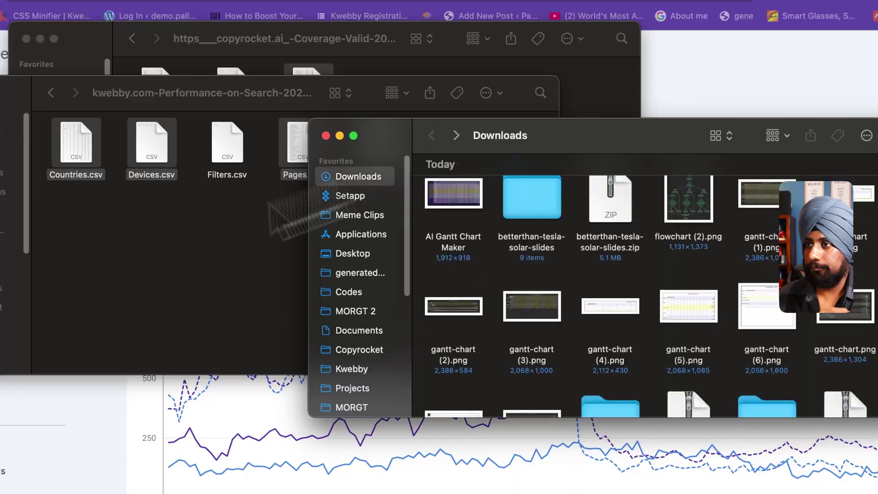
pyautogui.click(167, 269)
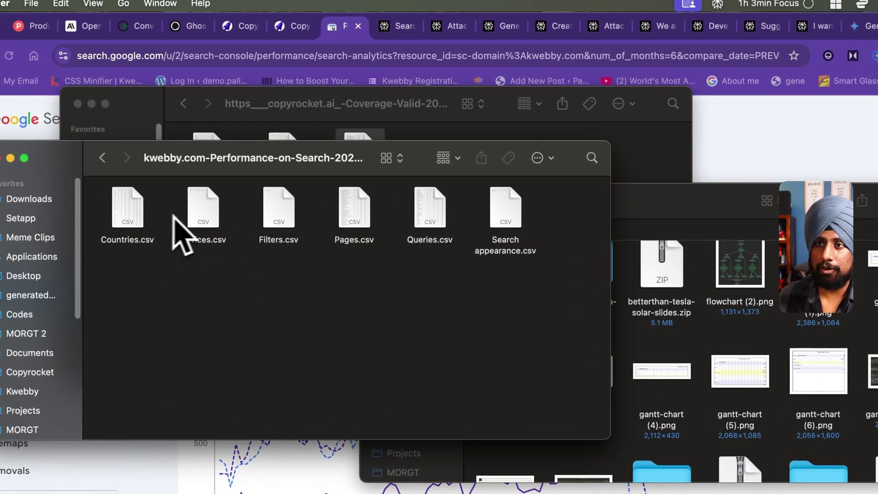
pyautogui.click(197, 220)
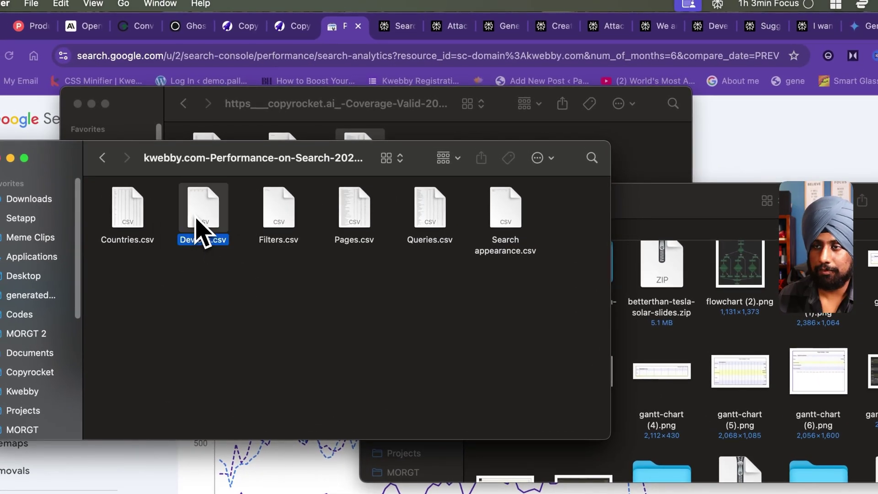
pyautogui.click(288, 239)
pyautogui.click(359, 234)
pyautogui.click(434, 228)
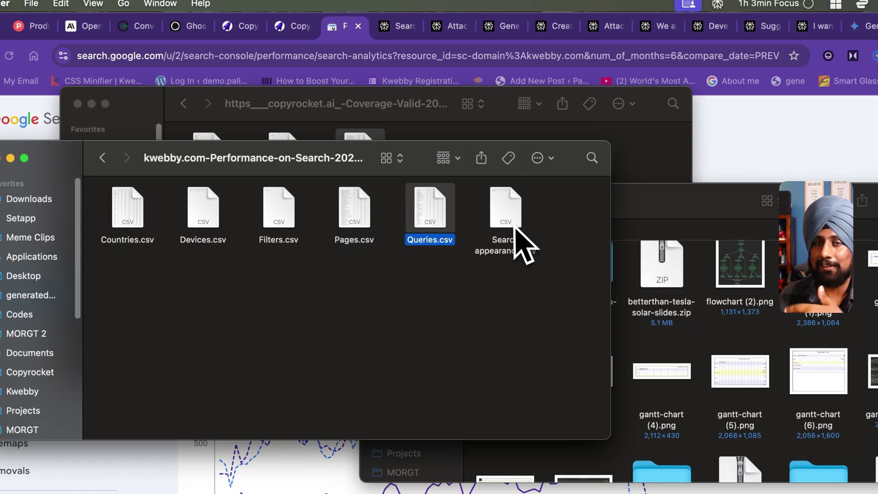
pyautogui.click(513, 228)
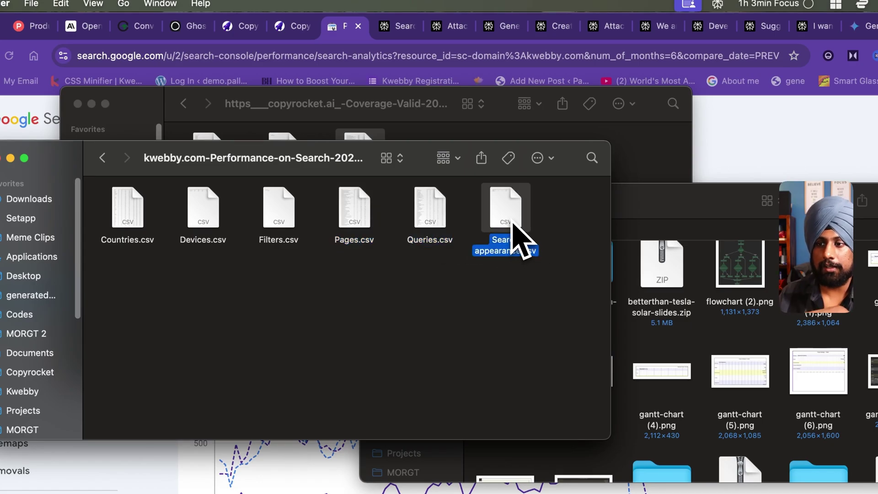
# Step: Open the exported-reports thread and enlarge the CodePen preview of the Search Performance Dashboard
pyautogui.click(400, 28)
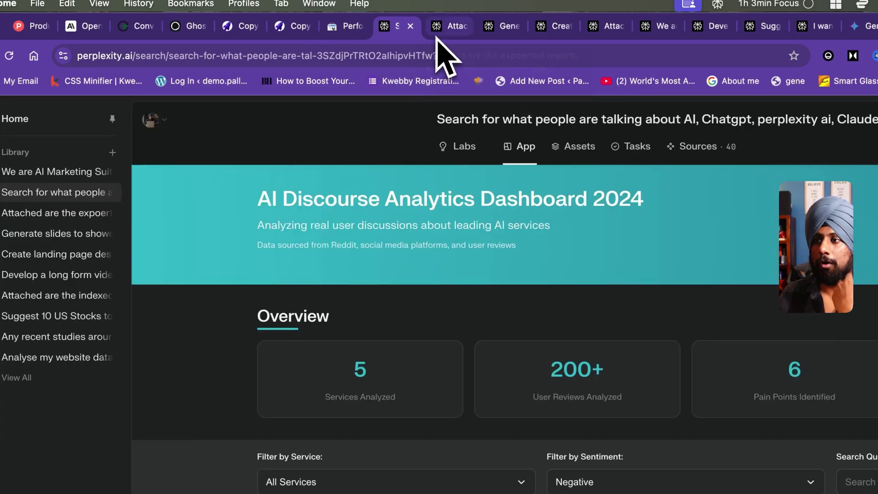
pyautogui.click(448, 26)
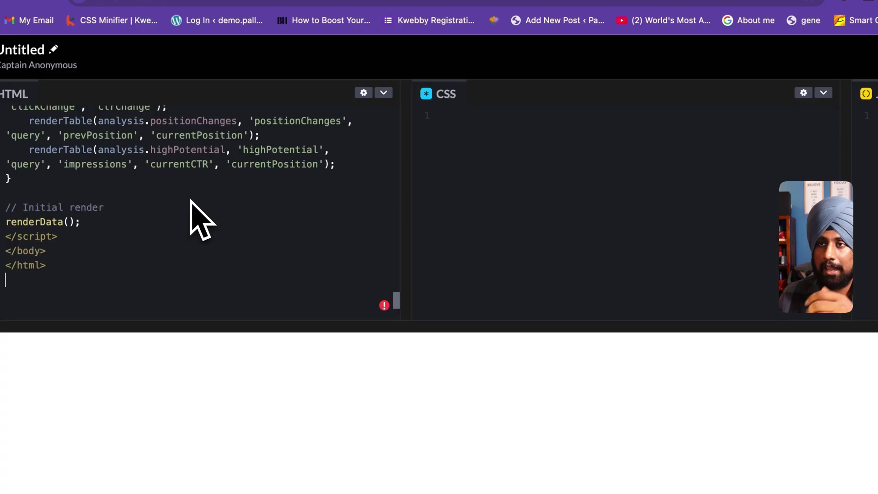
pyautogui.moveTo(478, 329); pyautogui.dragTo(524, 55)
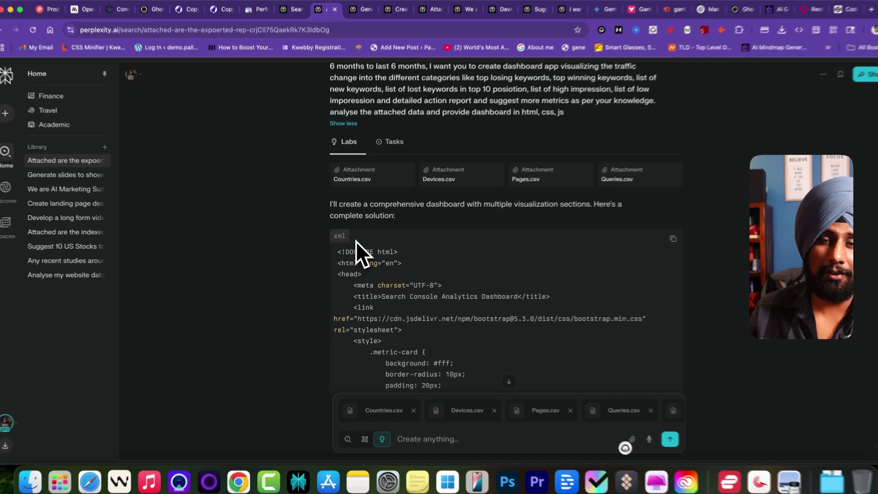
# Step: Scroll up the thread to the prompt and its four CSV attachments
pyautogui.scroll(2, 354, 255)
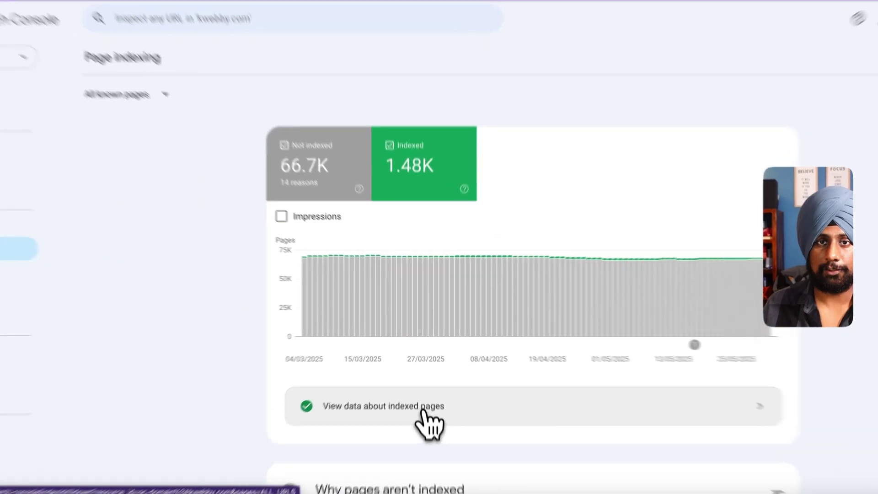
# Step: View the data about the 1.48K indexed pages, then switch to the content-planning thread
pyautogui.click(382, 386)
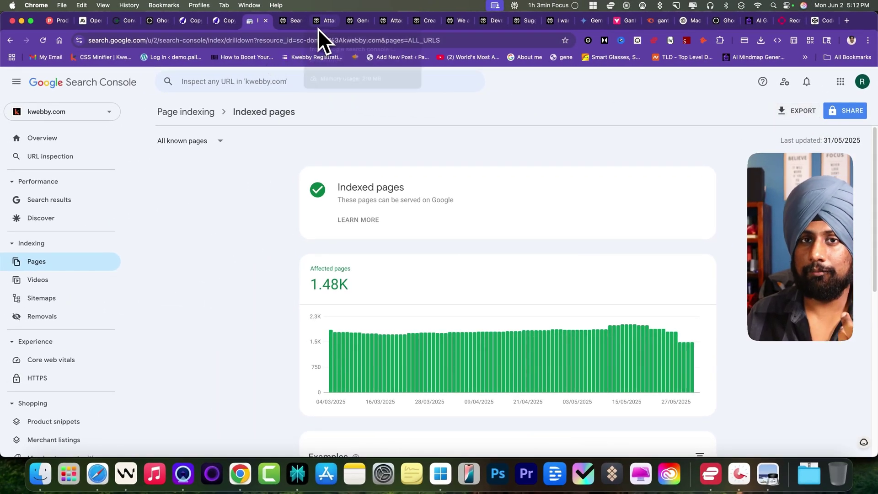
pyautogui.click(392, 20)
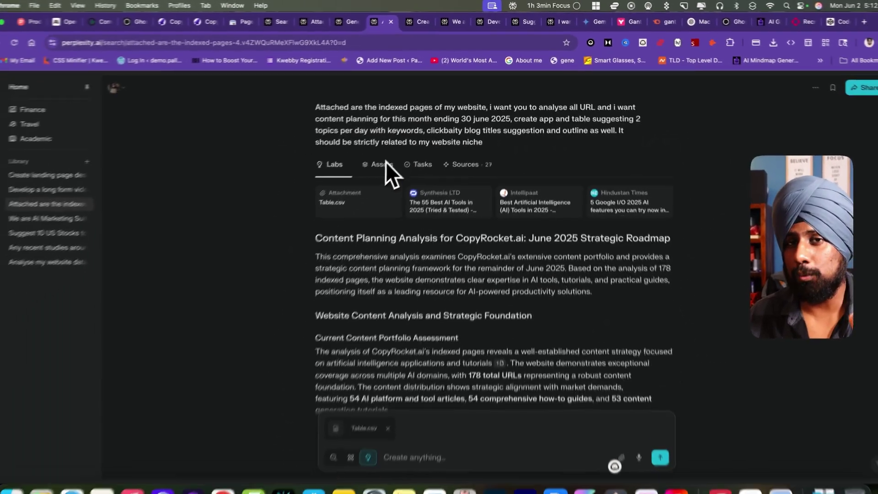
pyautogui.scroll(-10, 411, 193)
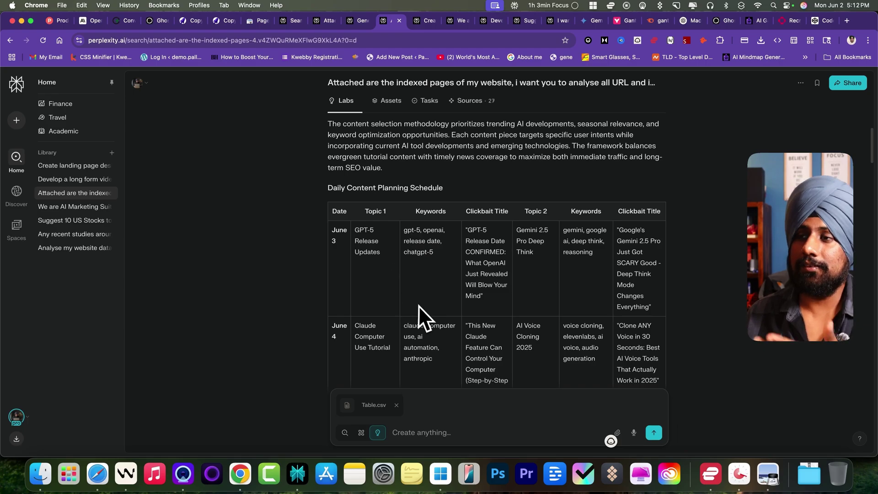
pyautogui.scroll(-2, 414, 304)
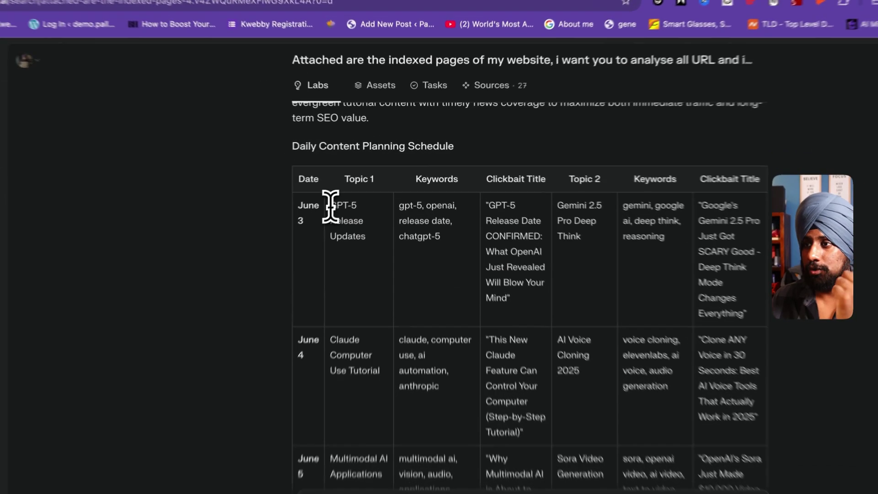
pyautogui.moveTo(357, 184); pyautogui.dragTo(390, 213)
pyautogui.click(378, 251)
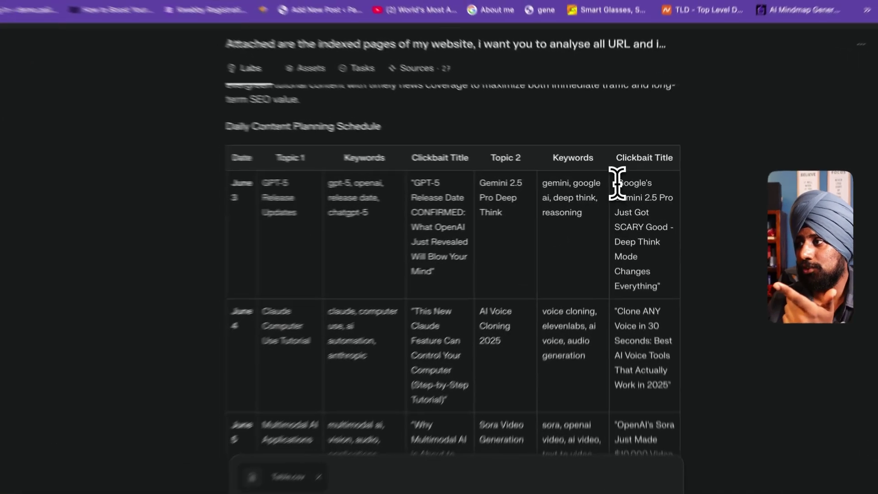
pyautogui.tripleClick(622, 196)
pyautogui.scroll(-15, 408, 243)
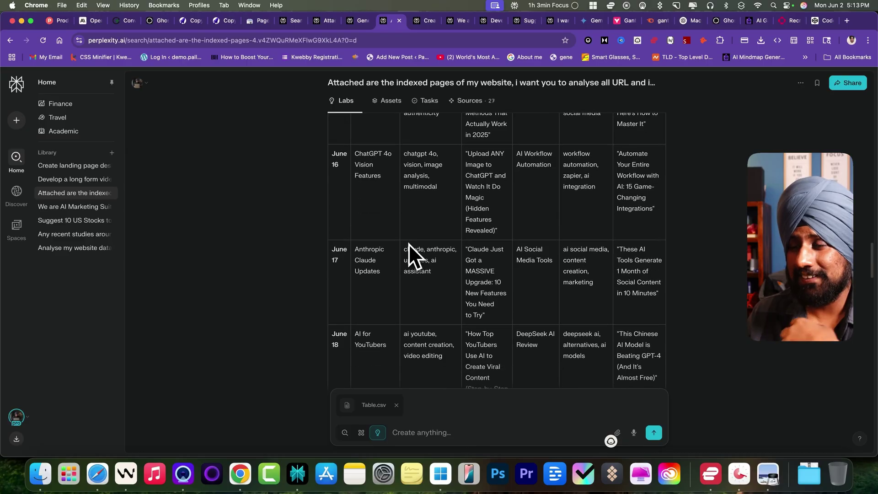
pyautogui.scroll(-10, 408, 243)
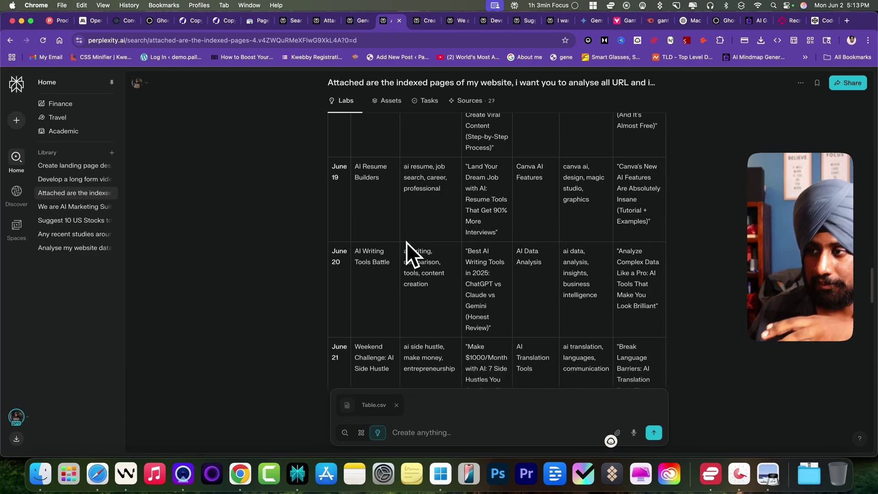
pyautogui.scroll(20, 406, 242)
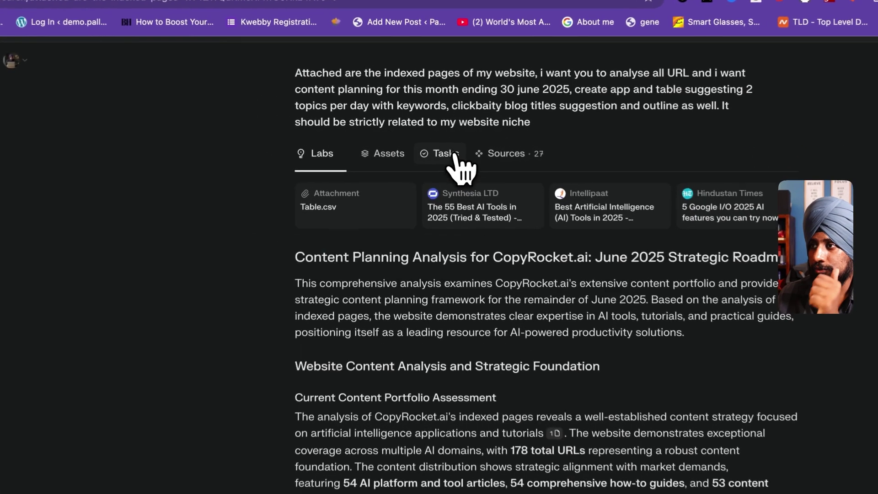
# Step: Review the task steps run to build the content plan, then return to the plan report
pyautogui.click(455, 158)
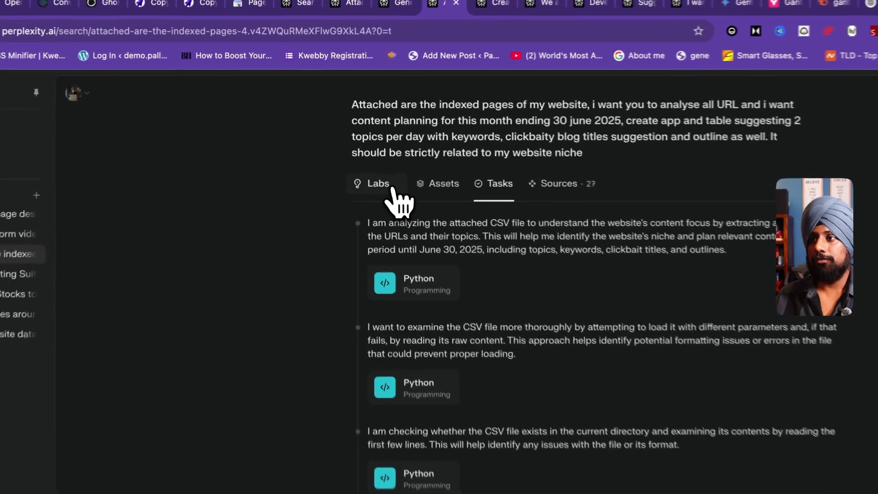
pyautogui.click(354, 140)
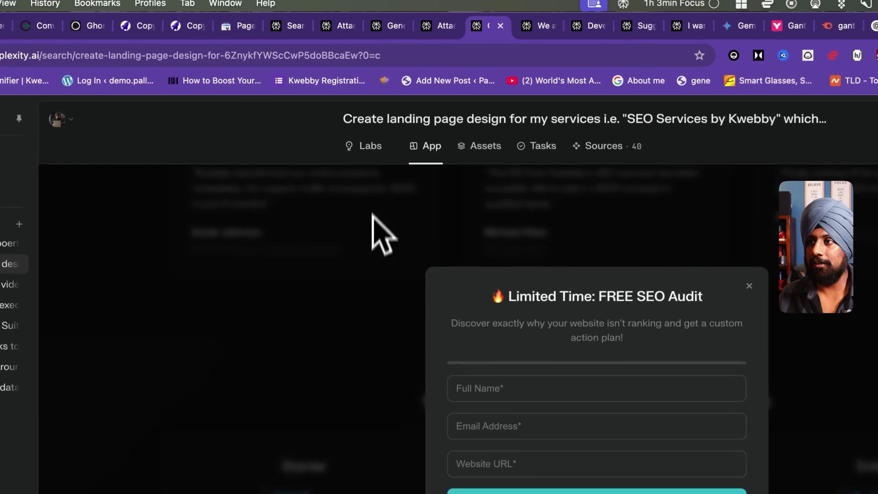
# Step: Read the KWEBBY'S SEO landing page answer, then return to its live App preview
pyautogui.click(348, 101)
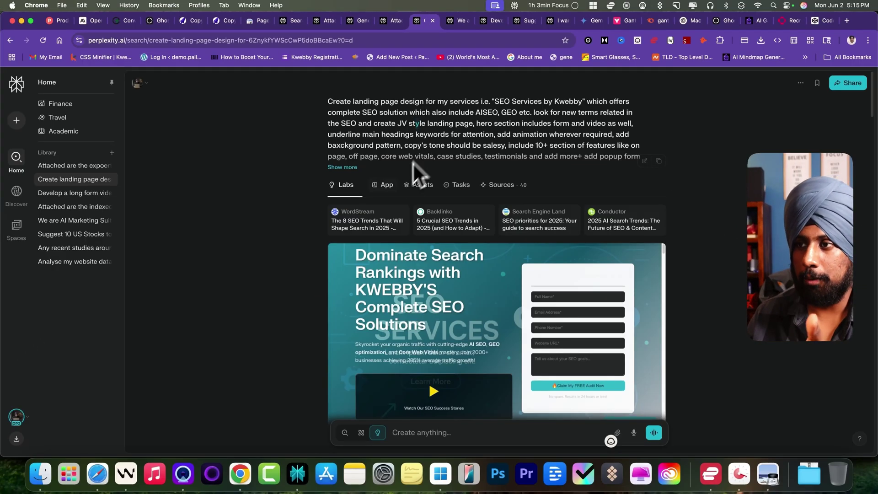
pyautogui.scroll(-15, 303, 285)
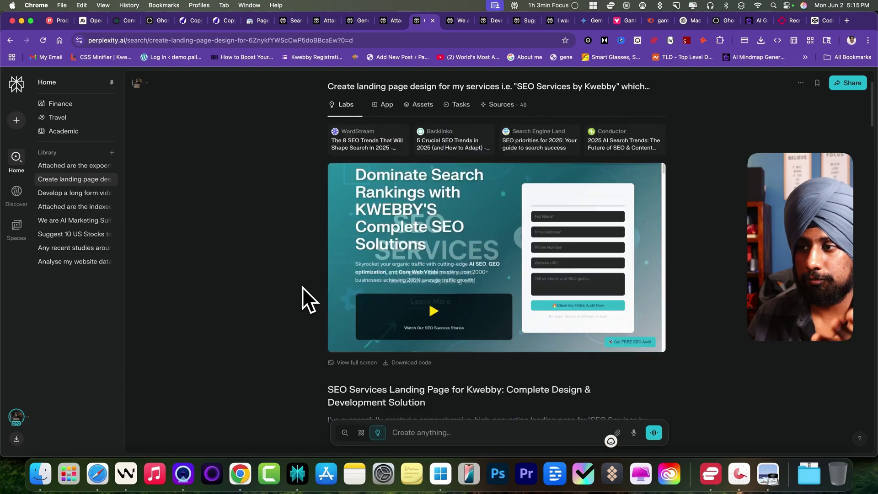
pyautogui.scroll(2, 303, 287)
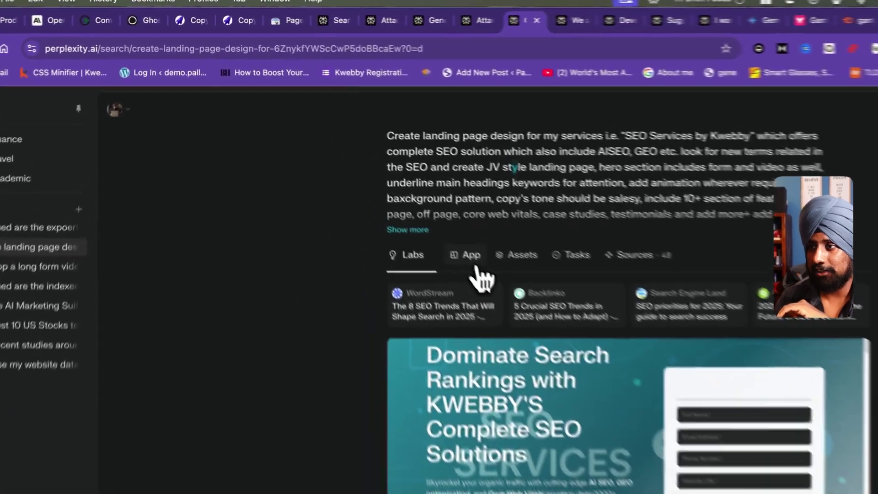
pyautogui.click(383, 185)
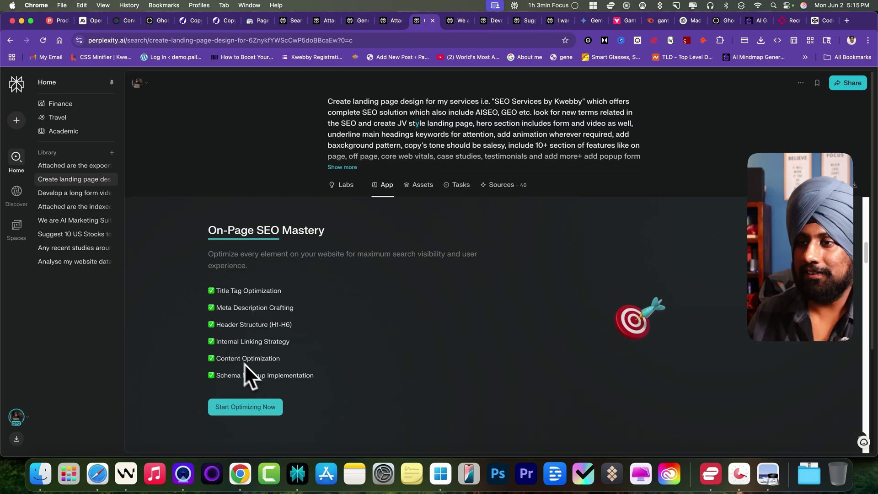
# Step: Scroll through the Kwebby SEO landing page preview to review its sections
pyautogui.scroll(-10, 342, 287)
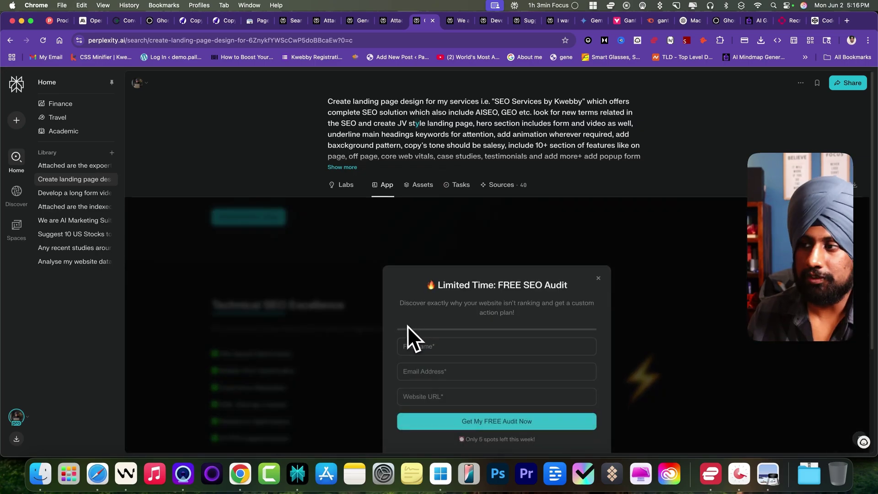
pyautogui.scroll(-3, 407, 320)
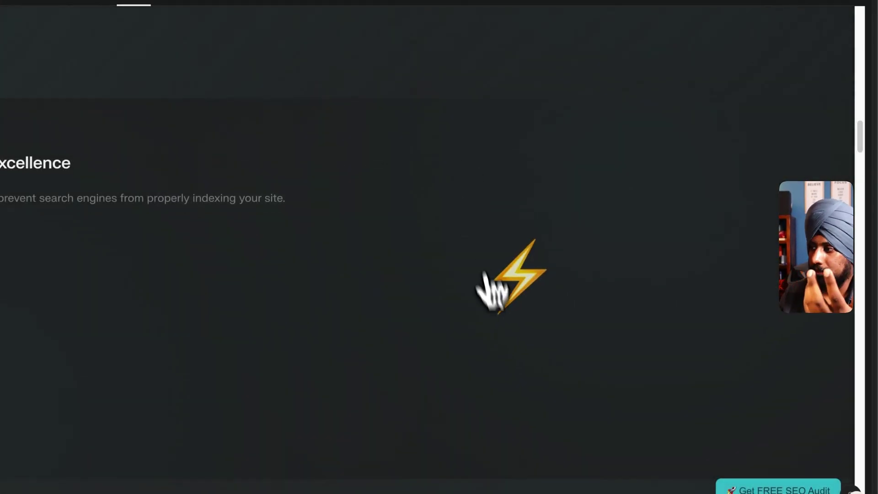
pyautogui.scroll(-2, 398, 270)
pyautogui.scroll(4, 401, 265)
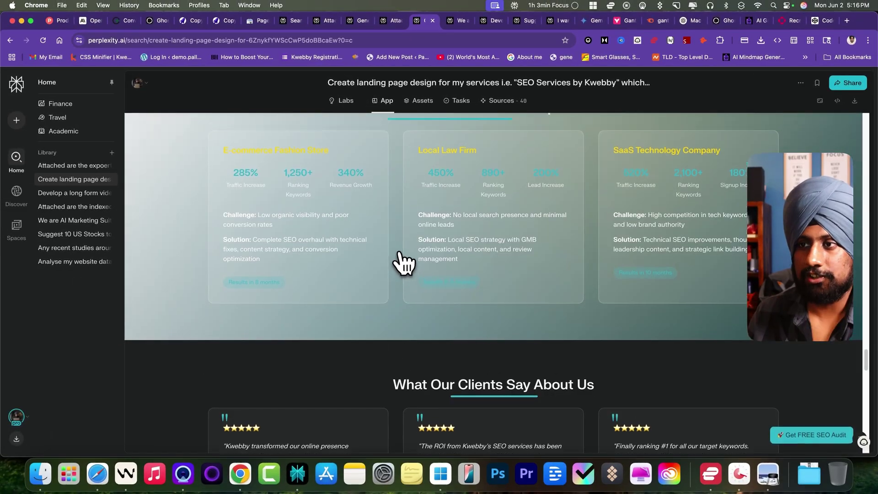
pyautogui.scroll(4, 403, 261)
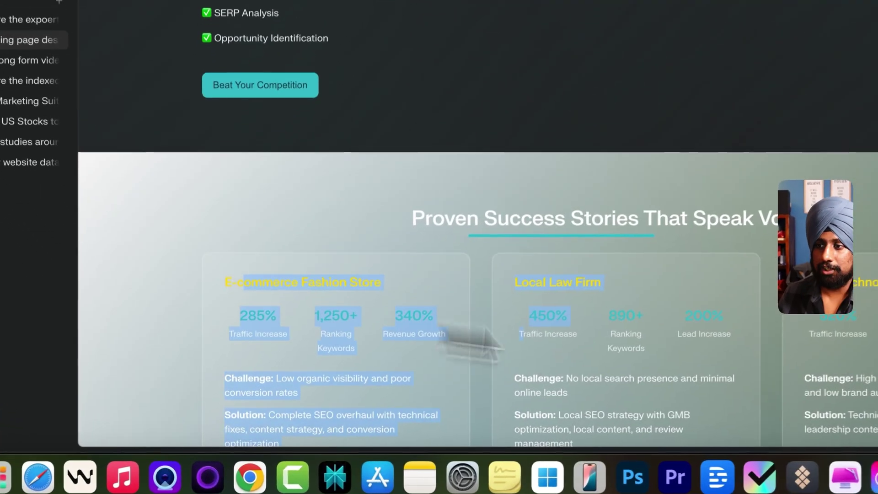
pyautogui.scroll(-10, 406, 370)
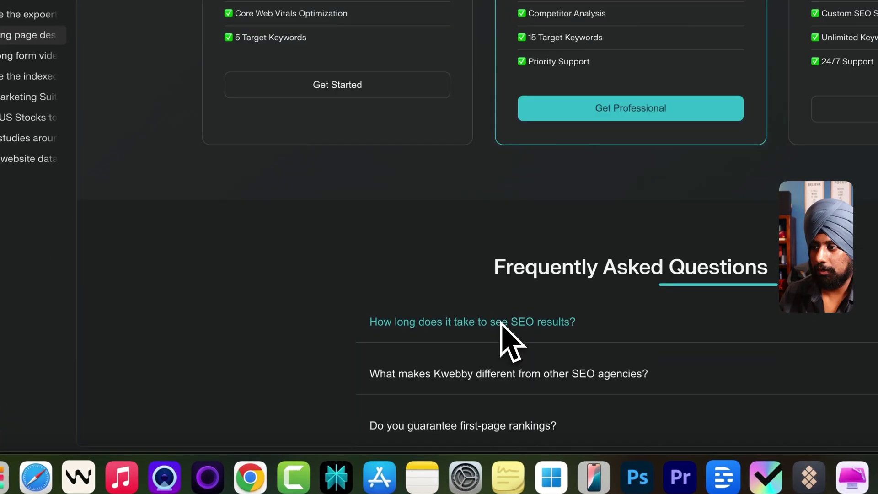
pyautogui.scroll(-10, 501, 325)
pyautogui.scroll(4, 498, 338)
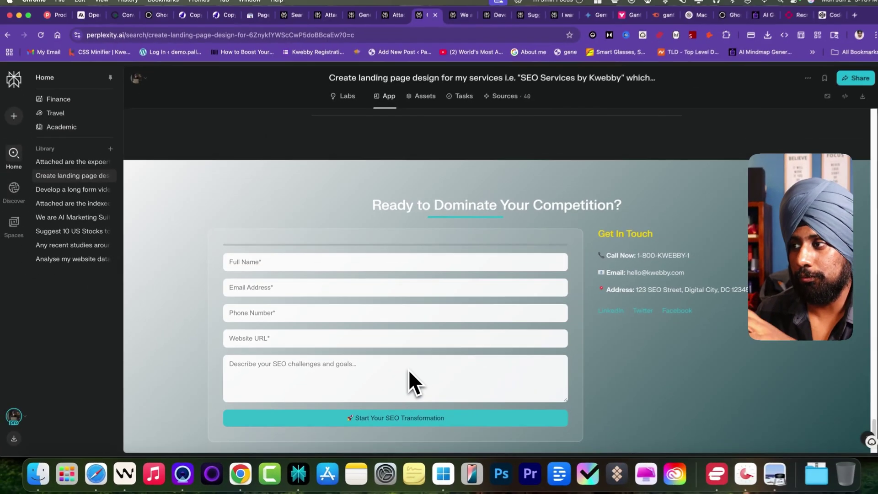
pyautogui.scroll(10, 403, 369)
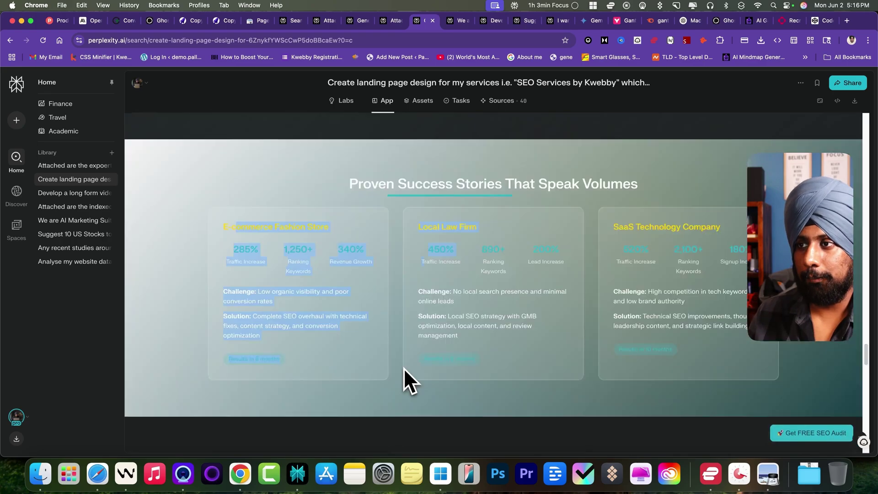
# Step: Test the Future-Proof Your SEO button's free SEO audit popup on the landing page
pyautogui.scroll(-2, 274, 236)
pyautogui.scroll(-3, 289, 232)
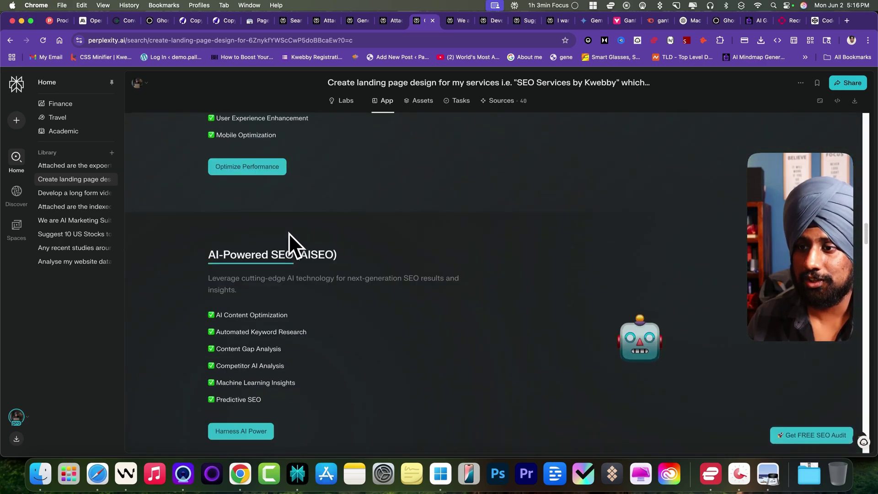
pyautogui.scroll(-4, 295, 267)
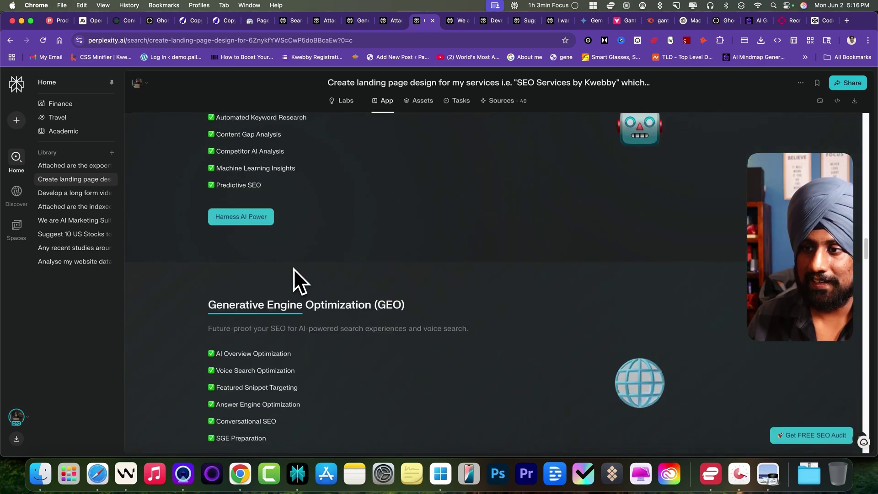
pyautogui.scroll(-1, 350, 312)
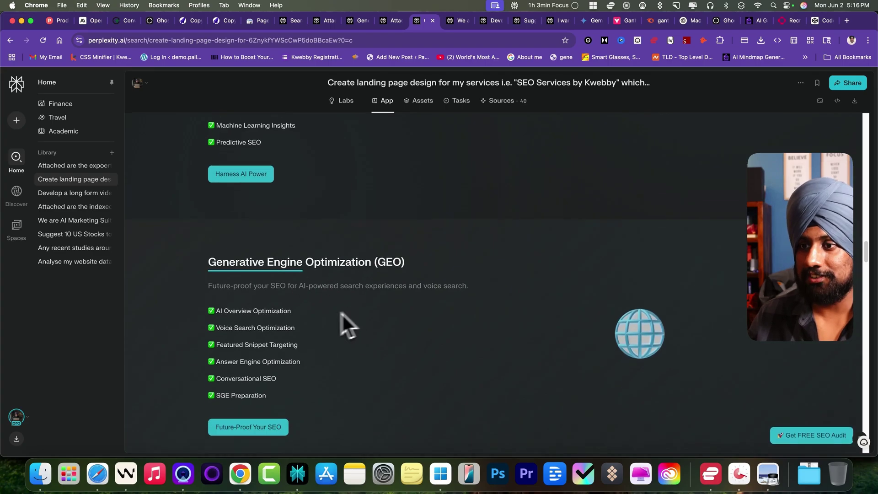
pyautogui.scroll(-2, 251, 333)
pyautogui.click(251, 333)
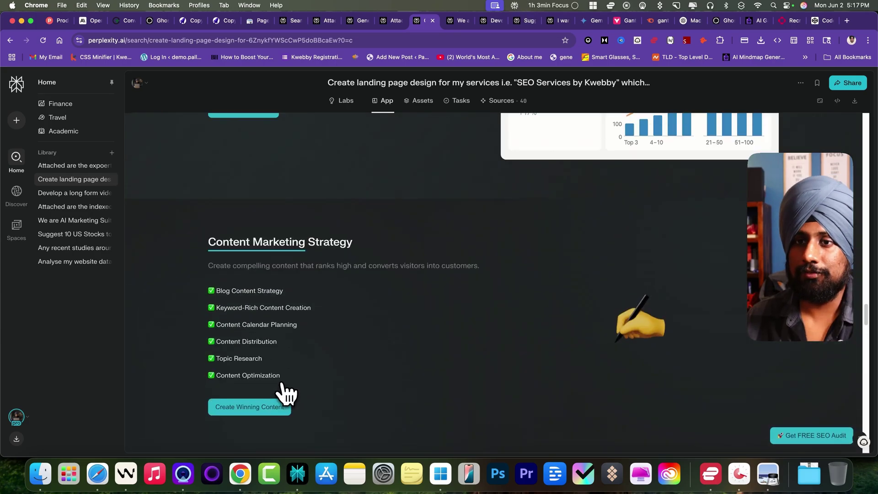
pyautogui.scroll(-5, 284, 392)
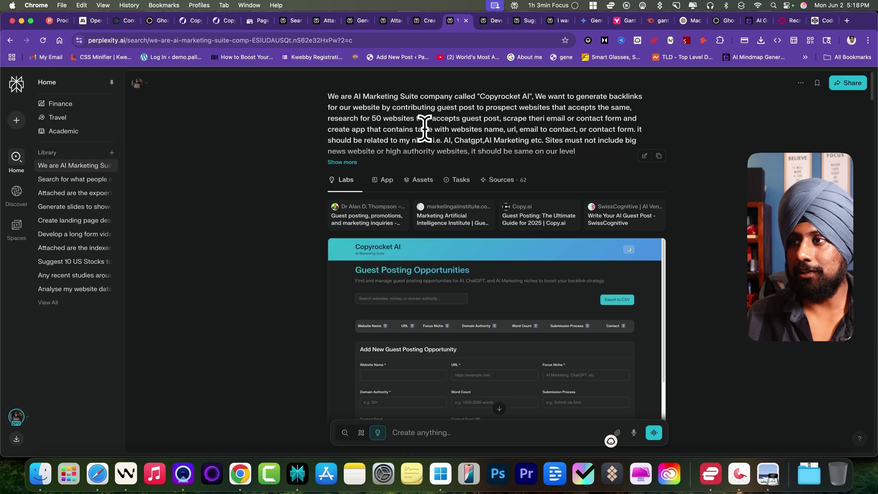
# Step: Set the guest-posting tracker's Category filter to AI Tools, leaving five sites listed
pyautogui.scroll(-1, 422, 134)
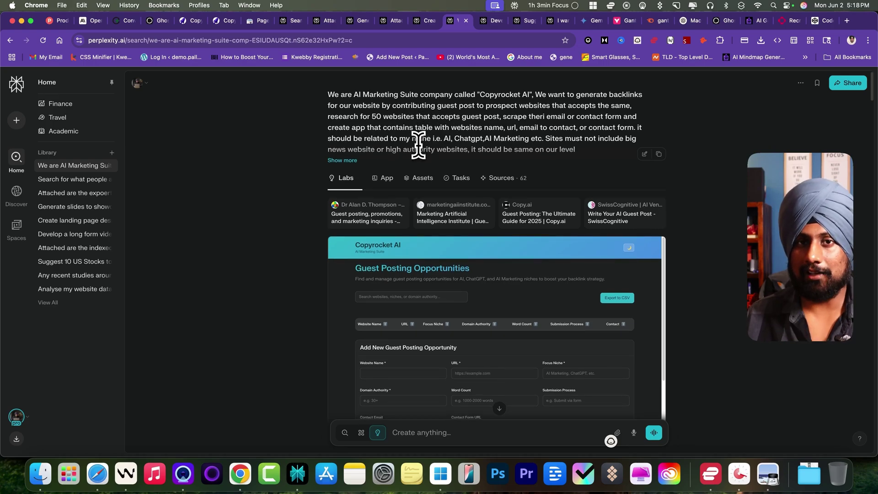
pyautogui.scroll(-5, 415, 155)
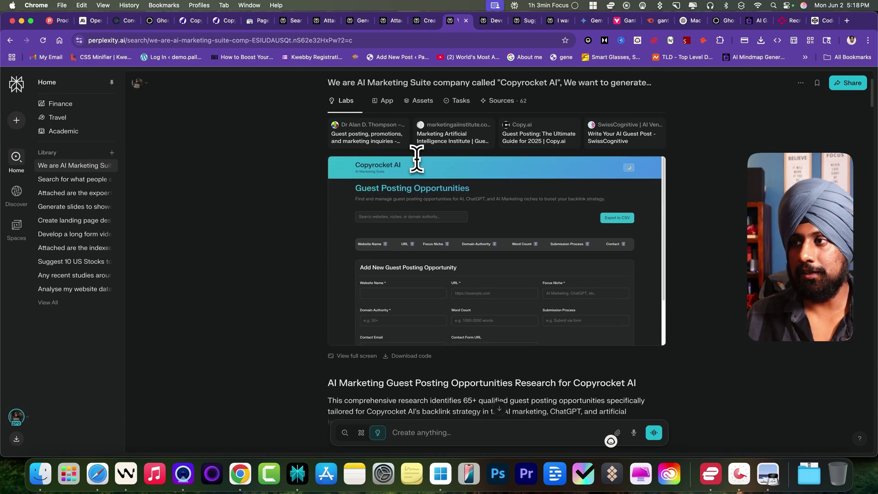
pyautogui.scroll(5, 415, 160)
pyautogui.scroll(-6, 326, 224)
pyautogui.scroll(-15, 326, 224)
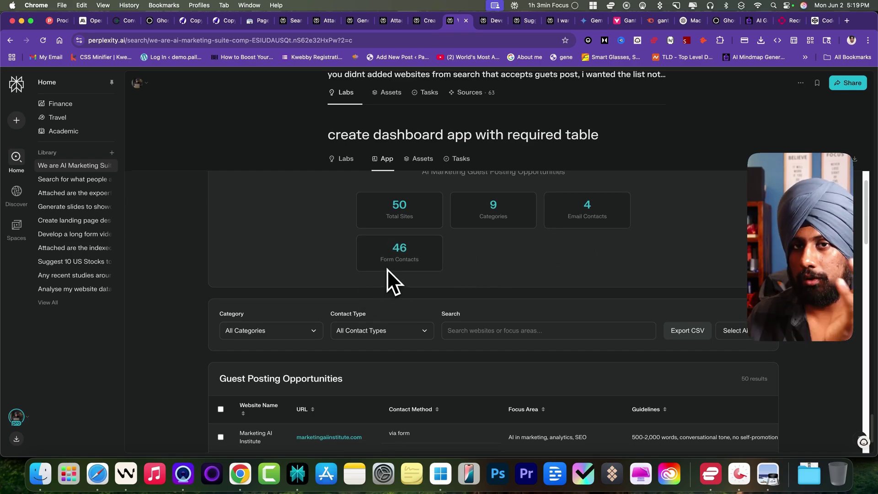
pyautogui.scroll(-5, 251, 298)
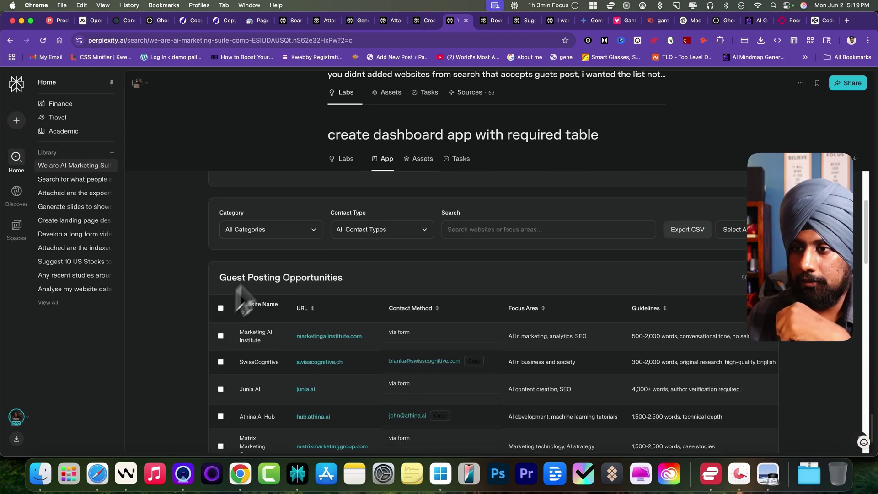
pyautogui.click(283, 231)
pyautogui.click(283, 243)
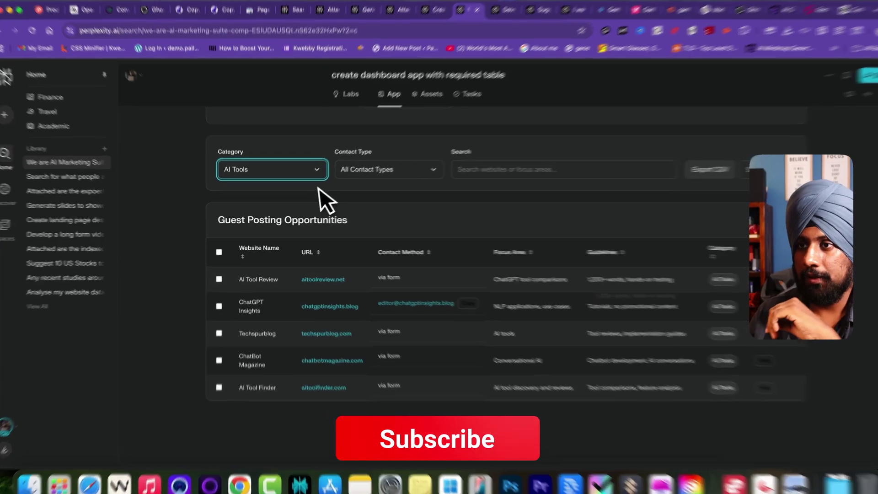
# Step: Reset the Category filter to All Categories and scroll through the guest-posting sites table
pyautogui.click(275, 172)
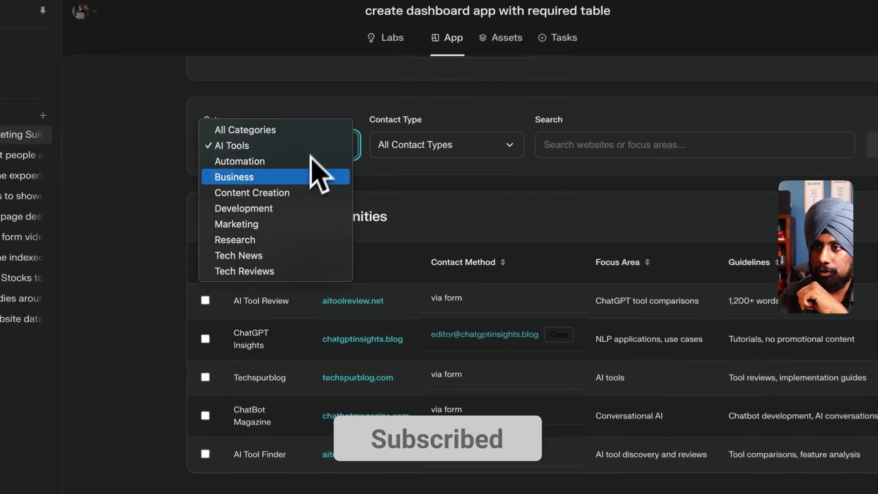
pyautogui.click(288, 130)
pyautogui.scroll(-3, 418, 268)
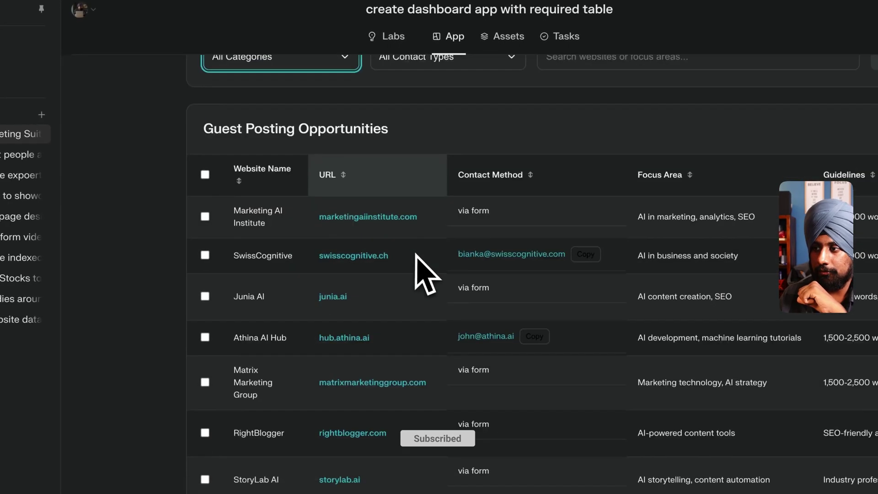
pyautogui.scroll(-5, 514, 304)
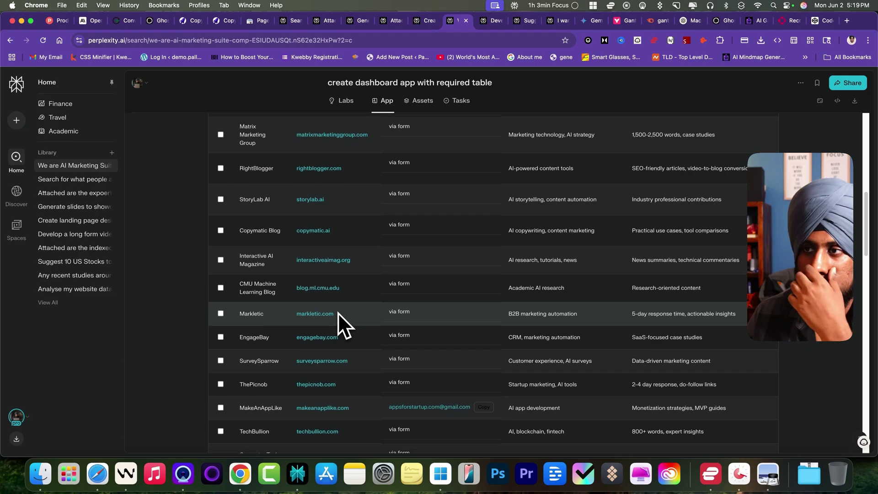
pyautogui.scroll(2, 338, 313)
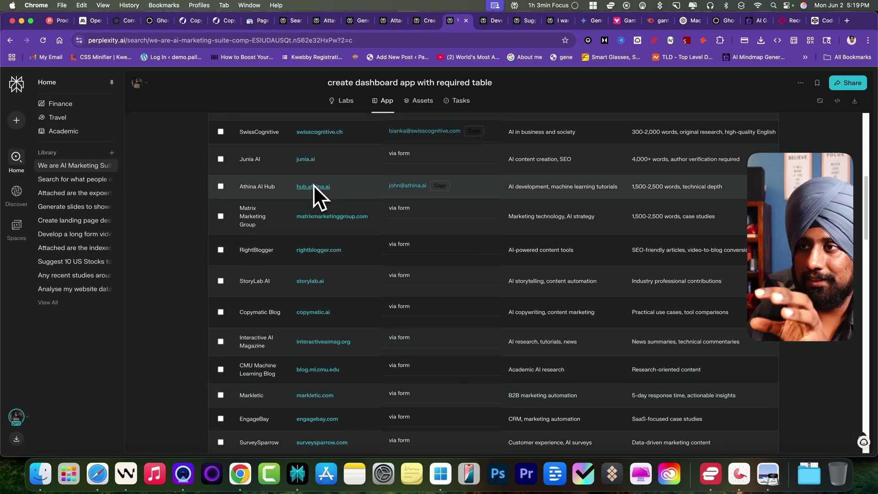
pyautogui.scroll(-2, 311, 204)
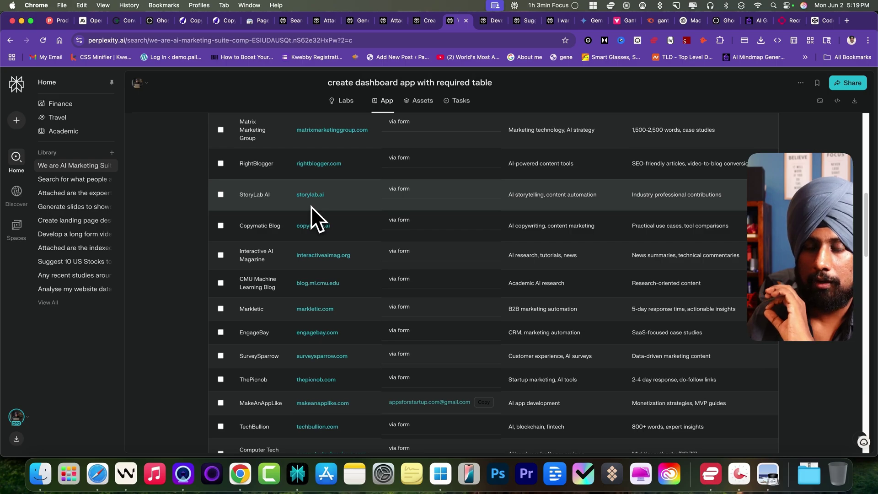
pyautogui.scroll(-4, 311, 206)
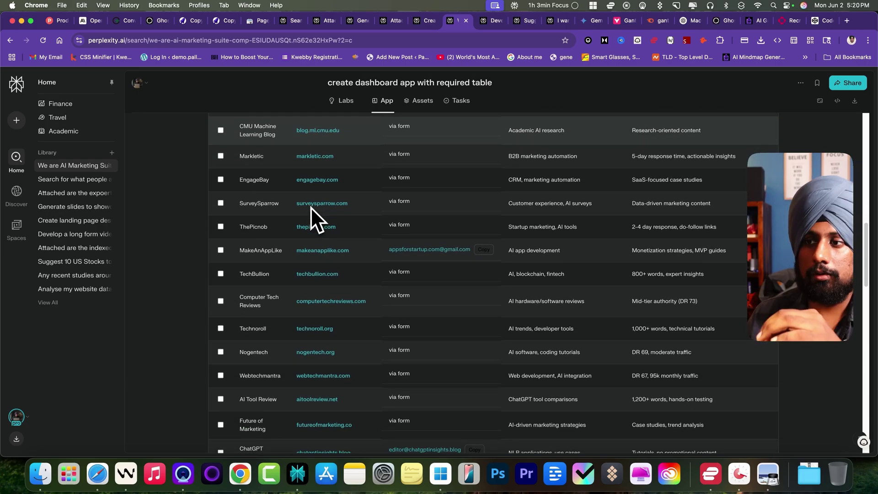
pyautogui.scroll(-1, 311, 208)
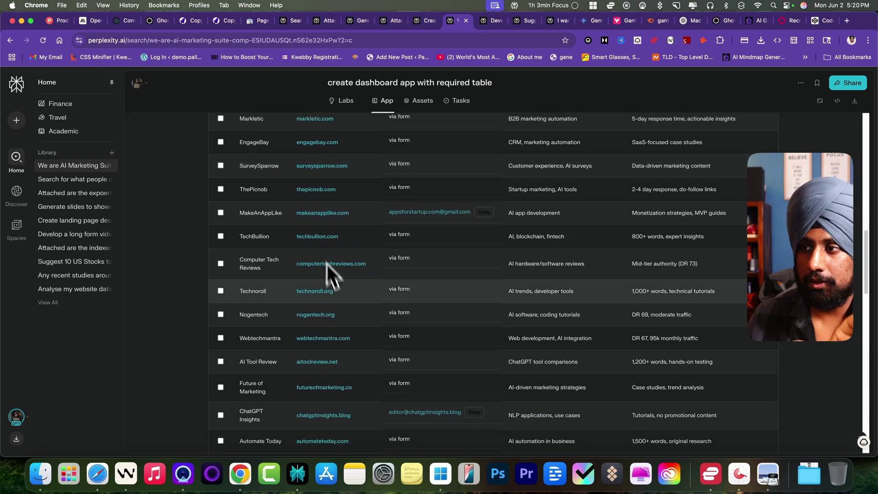
pyautogui.scroll(4, 326, 263)
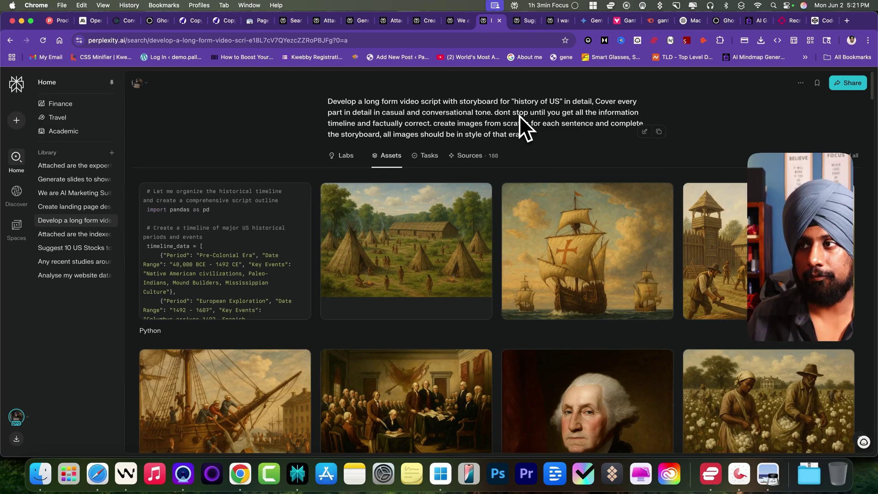
# Step: Enlarge the first tipi village image in Assets, close it, and return to the written script
pyautogui.scroll(-3, 505, 208)
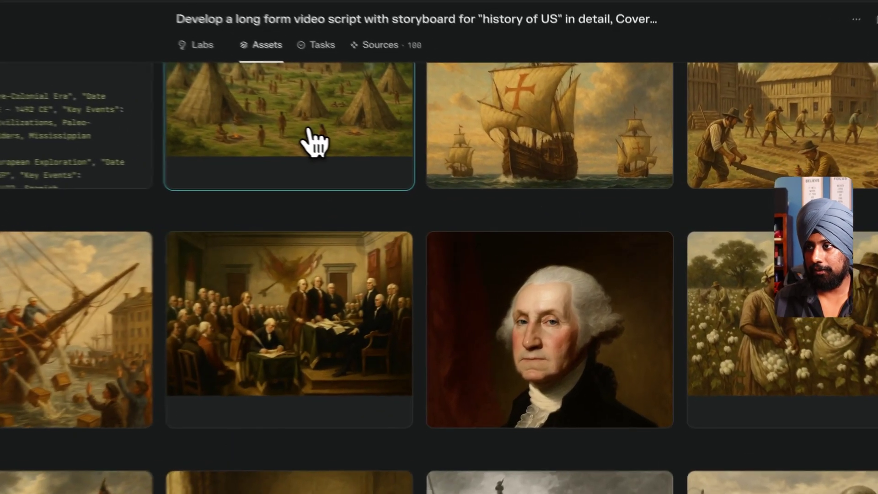
pyautogui.click(421, 170)
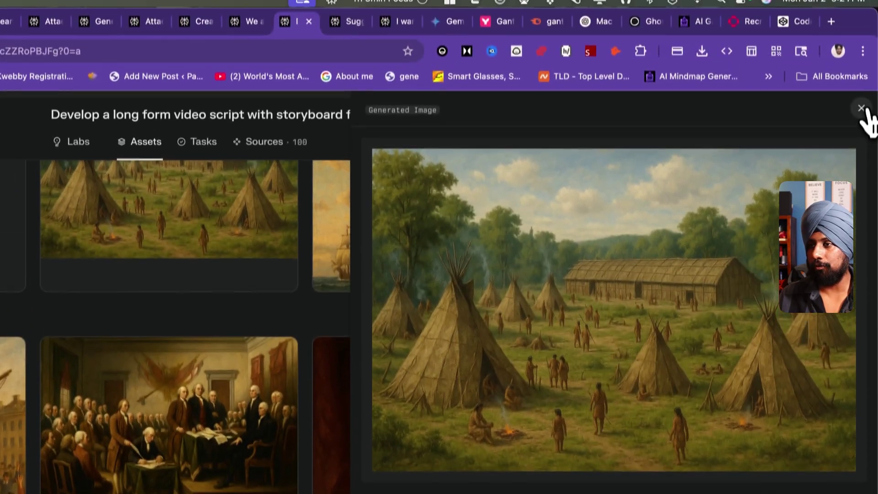
pyautogui.click(861, 108)
pyautogui.click(78, 141)
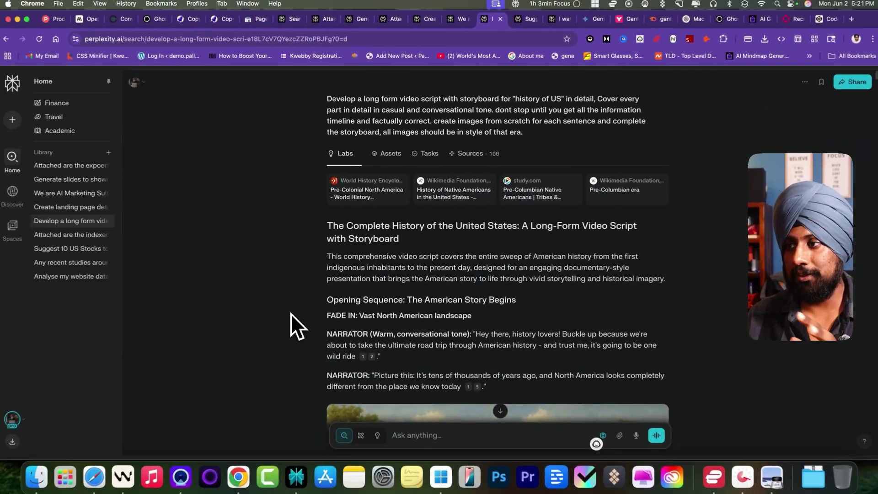
# Step: Scroll through the US history script and images down to the Colonial Era storyboard table
pyautogui.scroll(-4, 355, 279)
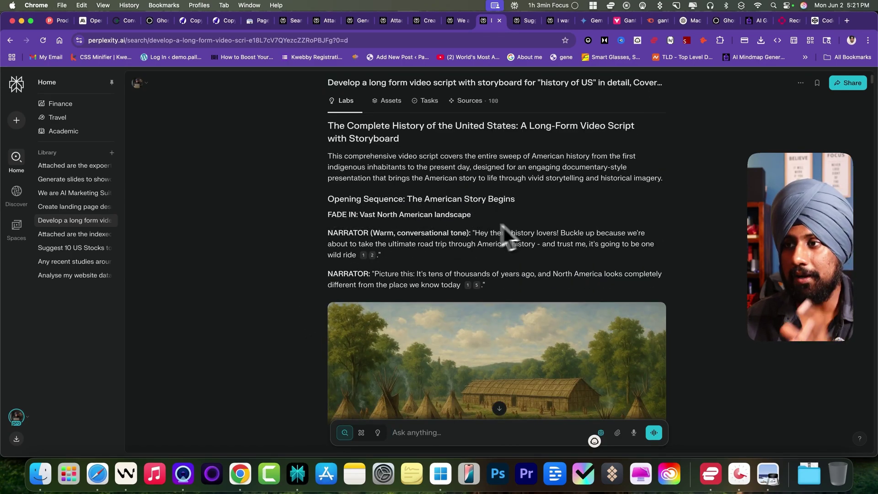
pyautogui.scroll(-2, 357, 226)
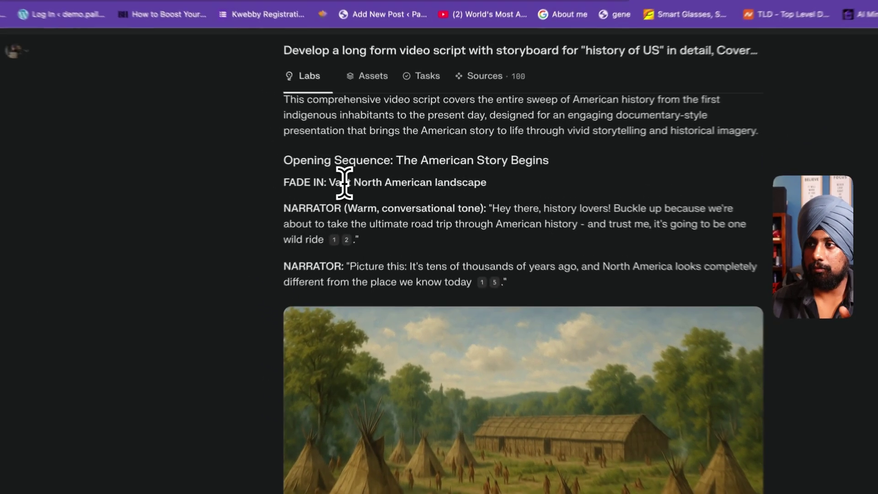
pyautogui.moveTo(359, 175); pyautogui.dragTo(447, 176)
pyautogui.click(486, 196)
pyautogui.scroll(-1, 506, 196)
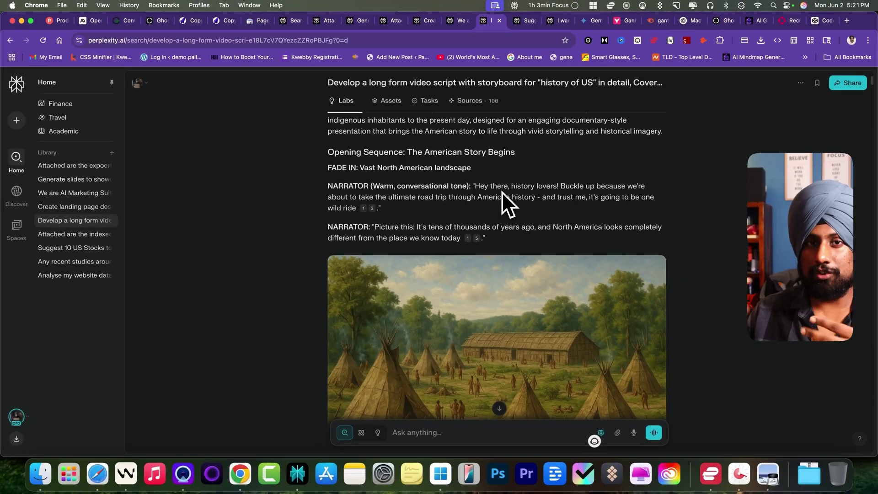
pyautogui.scroll(-5, 501, 191)
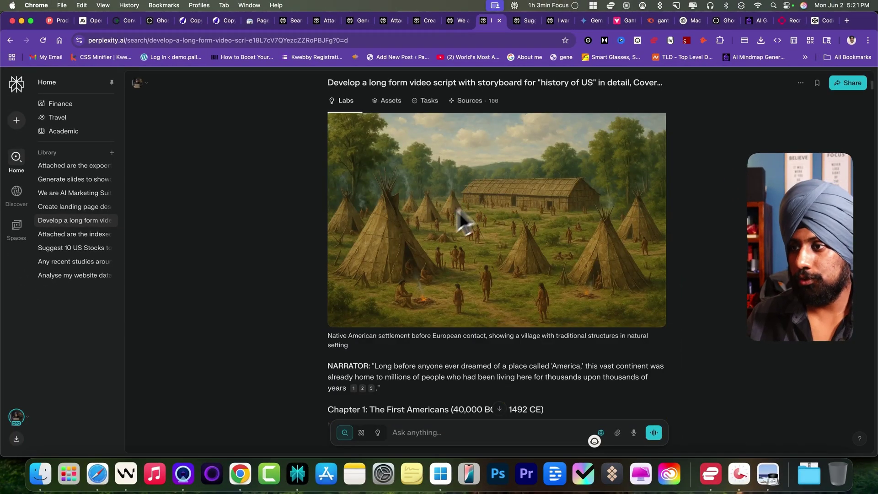
pyautogui.scroll(-3, 398, 258)
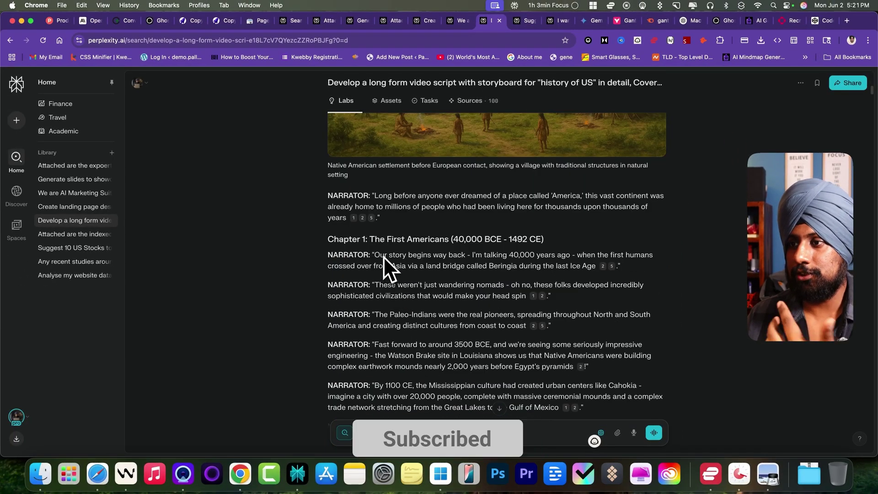
pyautogui.scroll(-6, 382, 260)
pyautogui.scroll(-20, 372, 286)
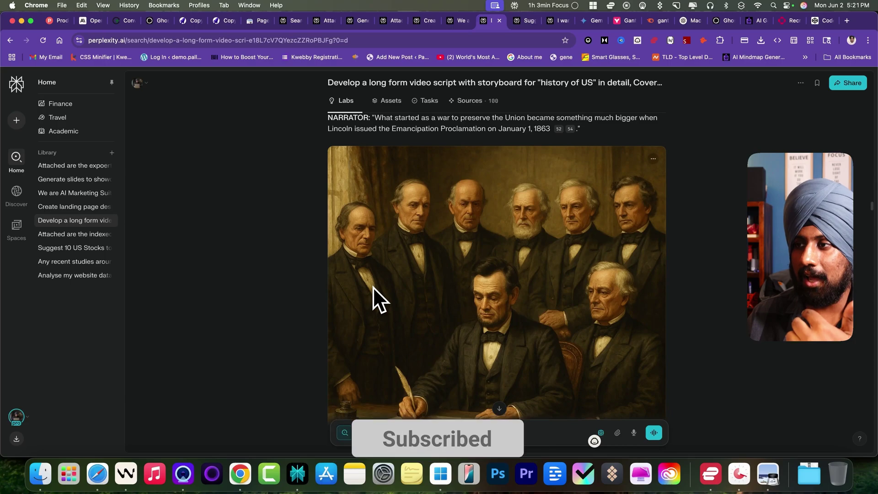
pyautogui.scroll(-10, 372, 287)
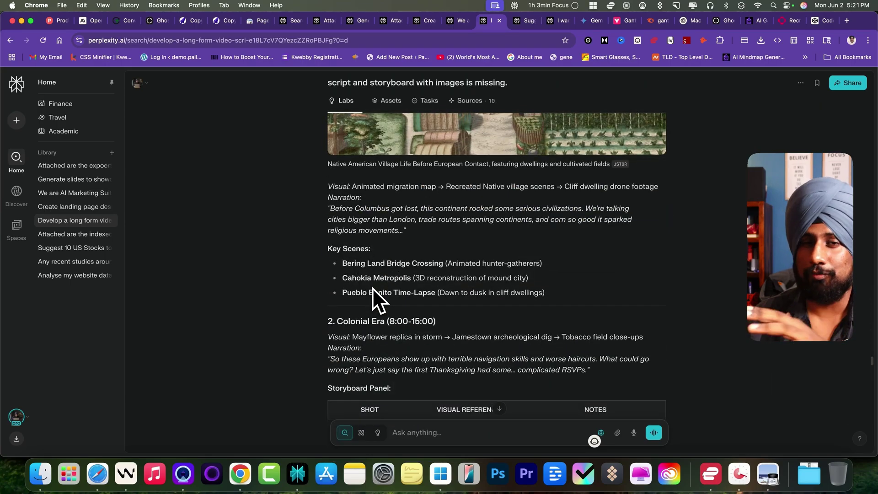
pyautogui.scroll(-2, 373, 287)
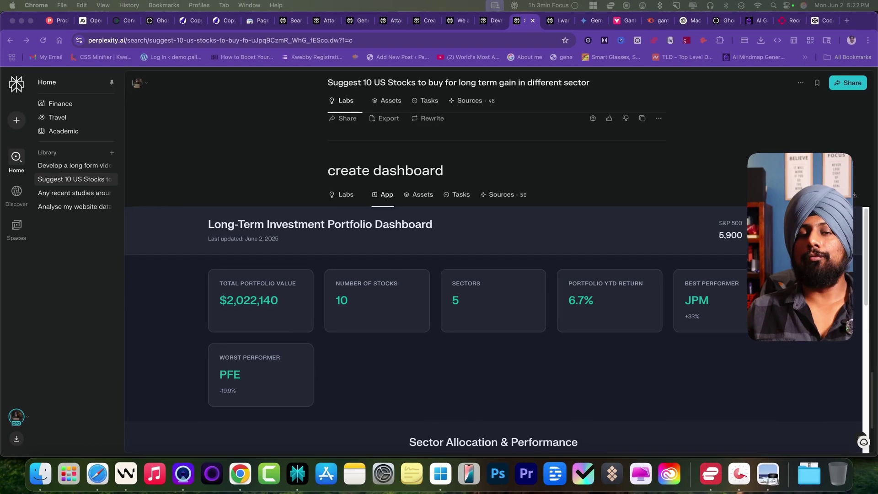
# Step: Scroll through the long-term portfolio dashboard down to its Stock Holdings table
pyautogui.scroll(15, 294, 294)
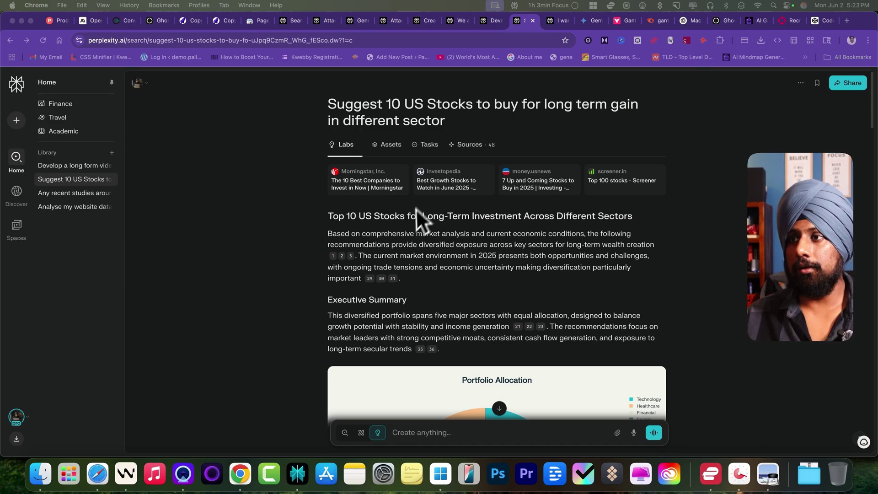
pyautogui.scroll(-15, 404, 236)
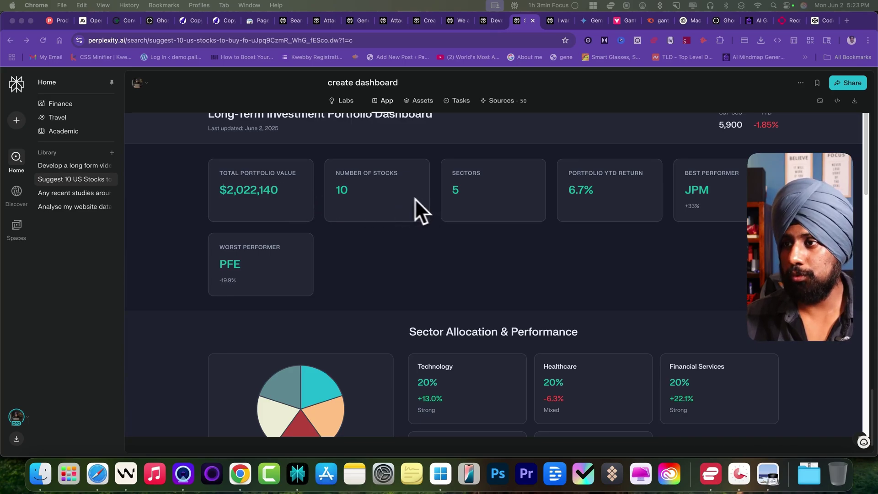
pyautogui.scroll(-2, 356, 194)
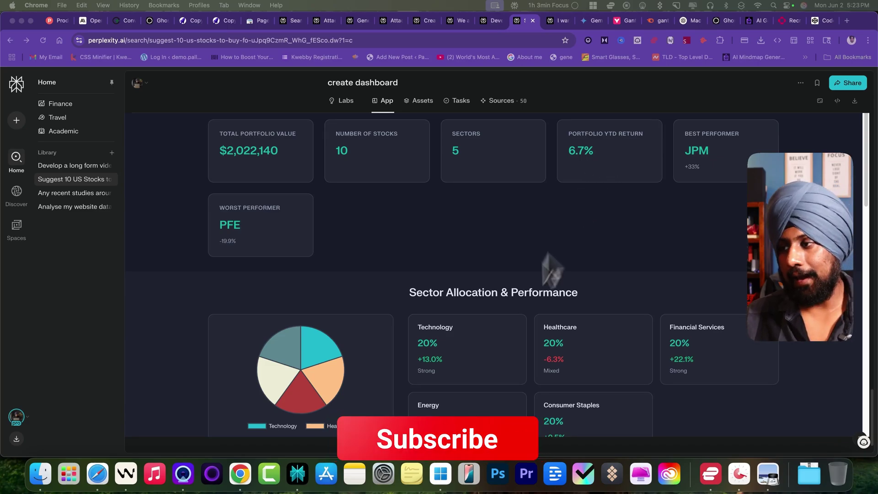
pyautogui.scroll(-1, 494, 348)
pyautogui.scroll(-2, 447, 314)
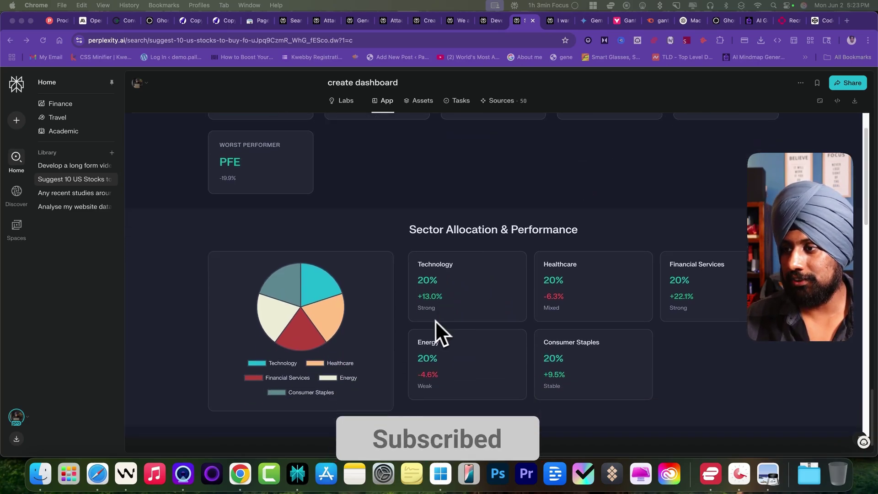
pyautogui.scroll(-2, 457, 299)
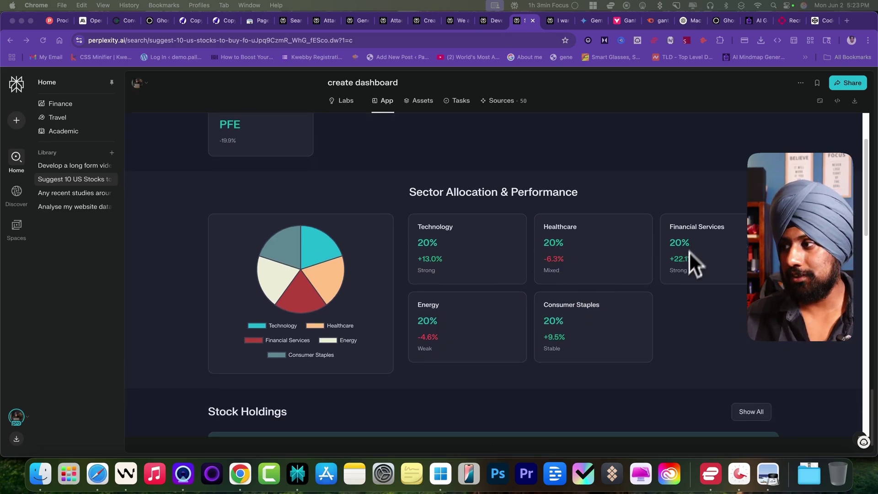
pyautogui.scroll(-1, 476, 330)
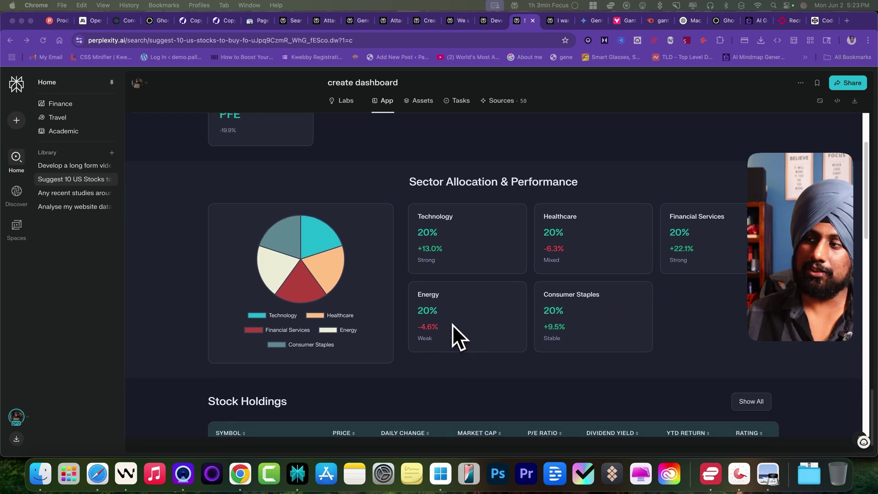
pyautogui.scroll(-5, 452, 325)
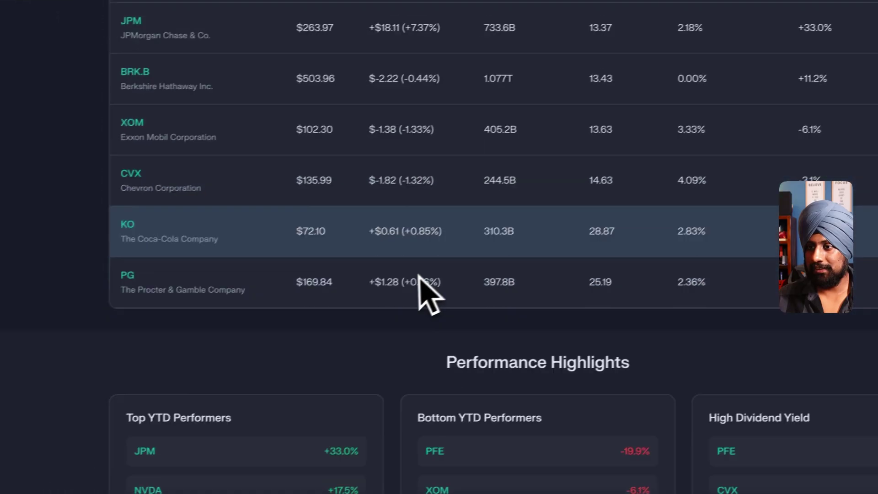
pyautogui.scroll(-1, 419, 273)
pyautogui.scroll(5, 392, 304)
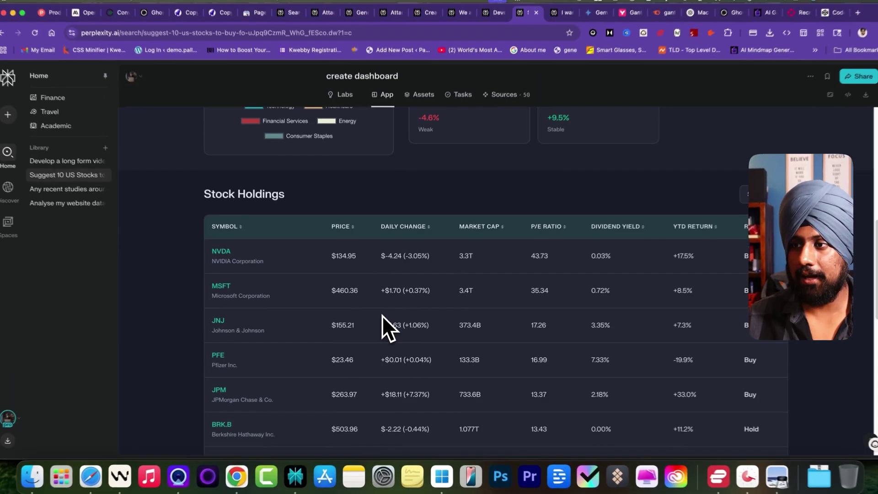
pyautogui.scroll(-2, 382, 311)
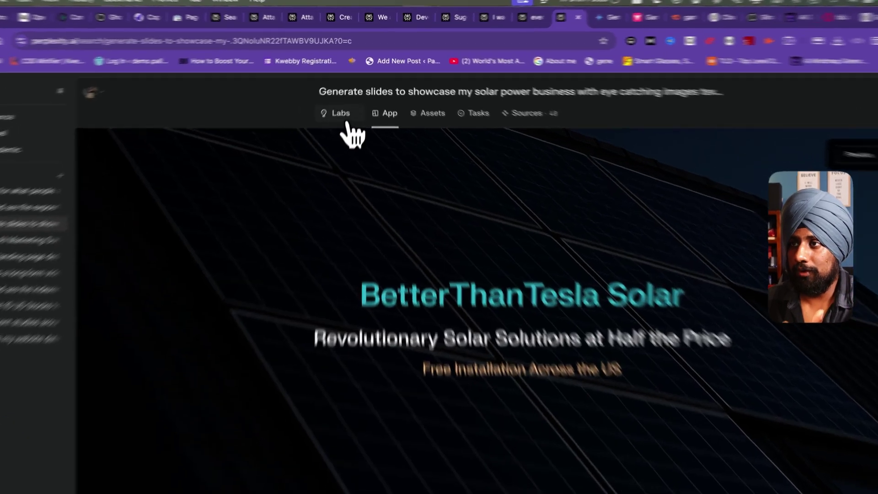
pyautogui.click(344, 100)
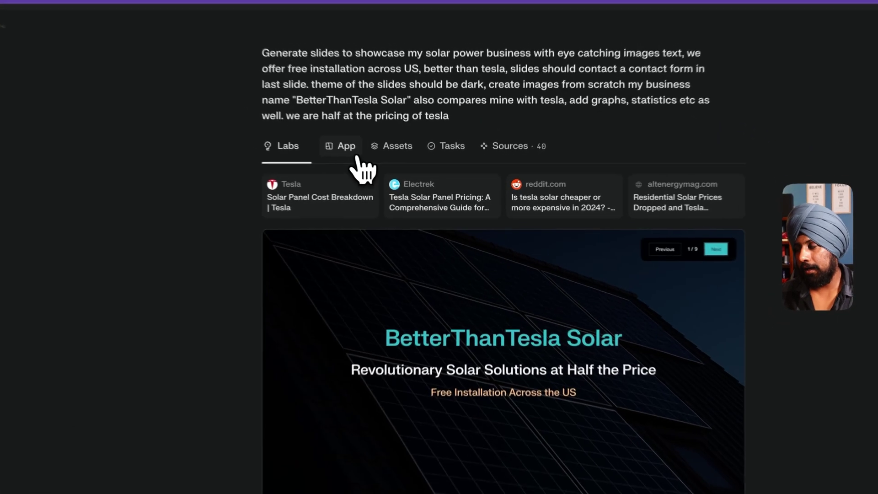
pyautogui.click(357, 157)
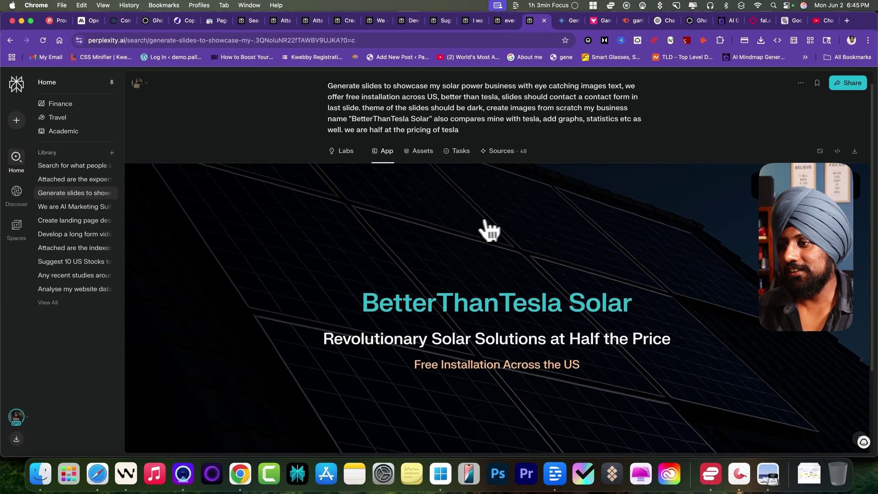
pyautogui.scroll(-3, 503, 348)
pyautogui.scroll(4, 508, 356)
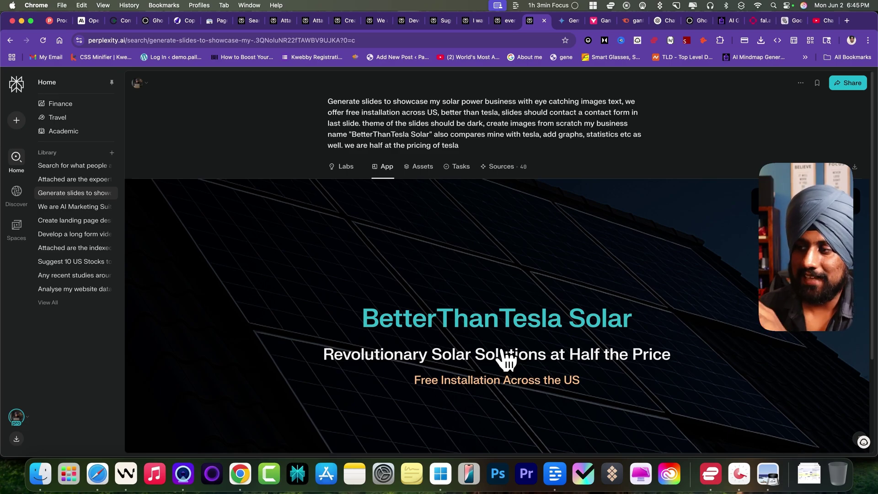
pyautogui.scroll(-1, 515, 353)
pyautogui.scroll(-2, 517, 357)
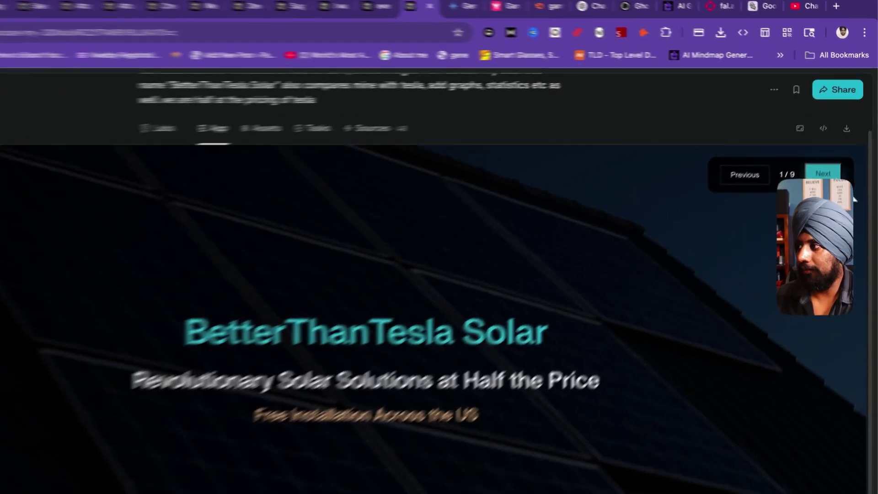
# Step: Page through the BetterThanTesla Solar deck from slide 1 to the final slide 9
pyautogui.click(837, 134)
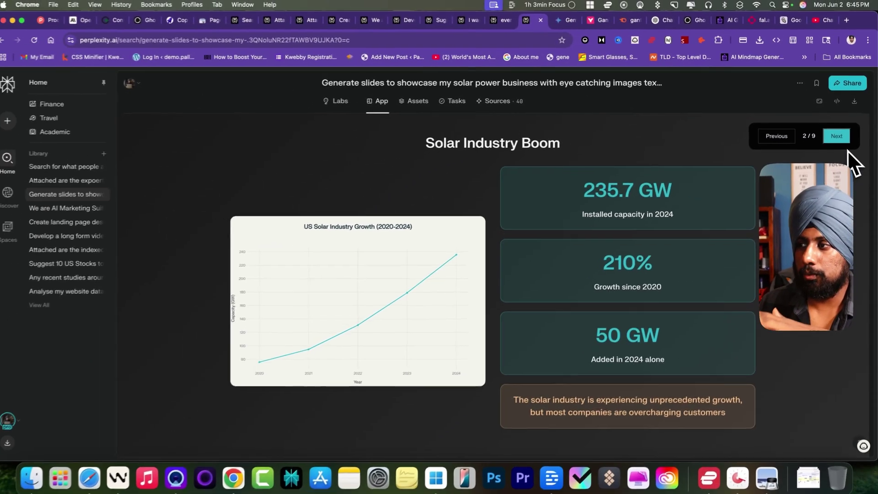
pyautogui.click(818, 168)
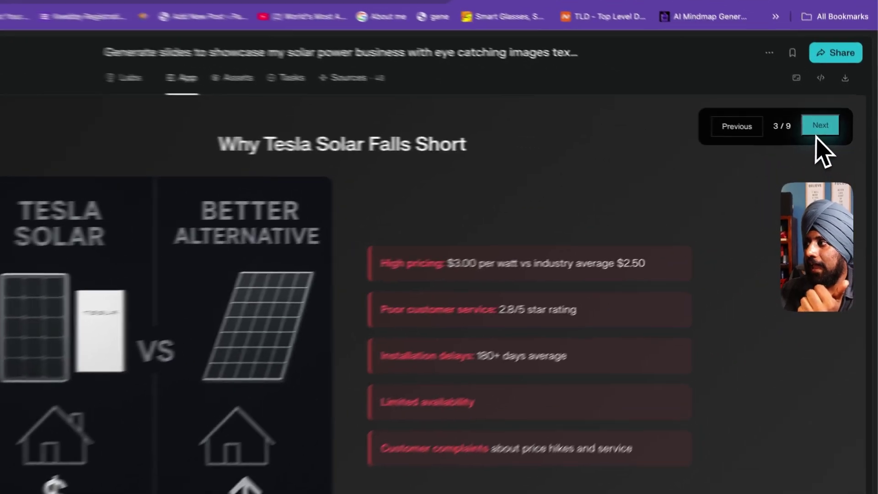
pyautogui.click(837, 135)
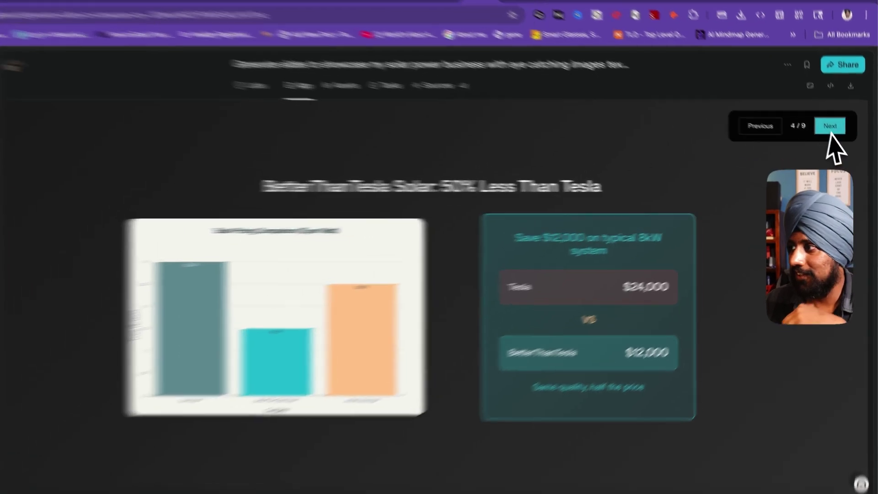
pyautogui.click(830, 128)
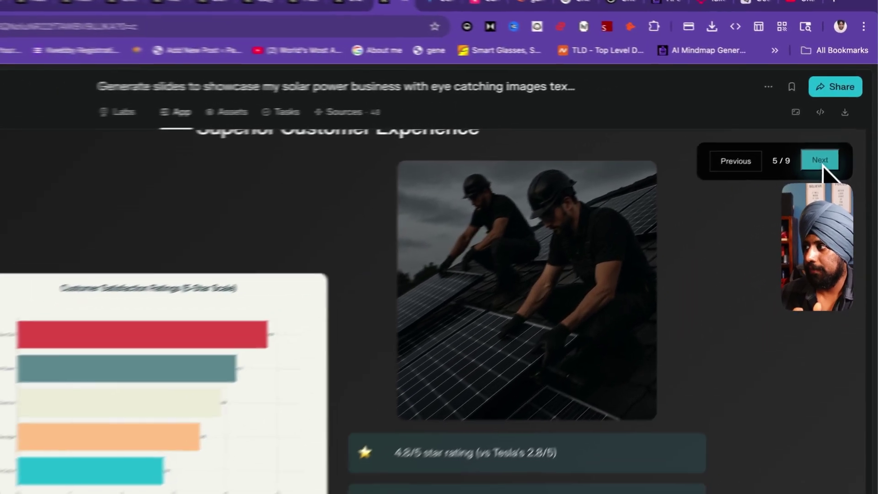
pyautogui.click(837, 135)
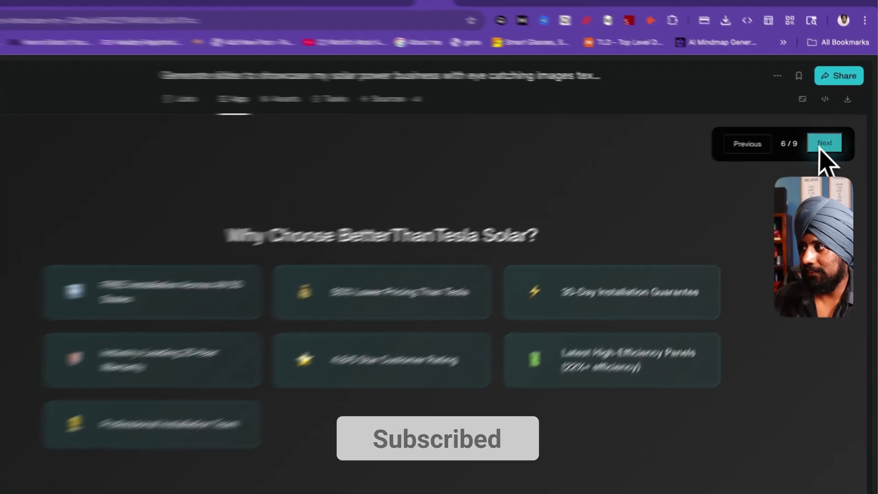
pyautogui.click(823, 144)
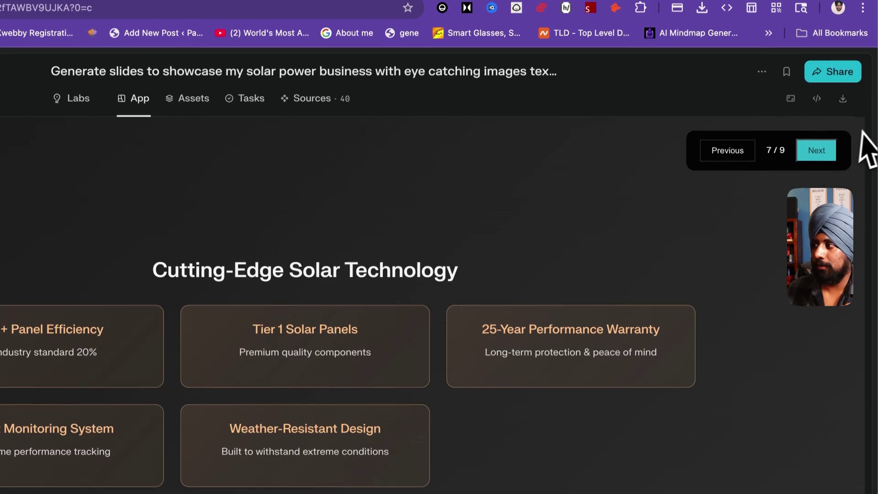
pyautogui.click(823, 152)
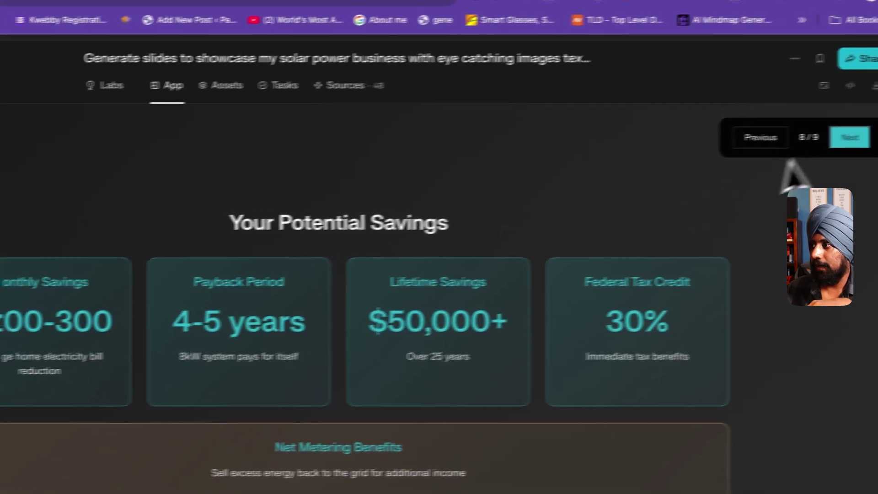
pyautogui.click(850, 138)
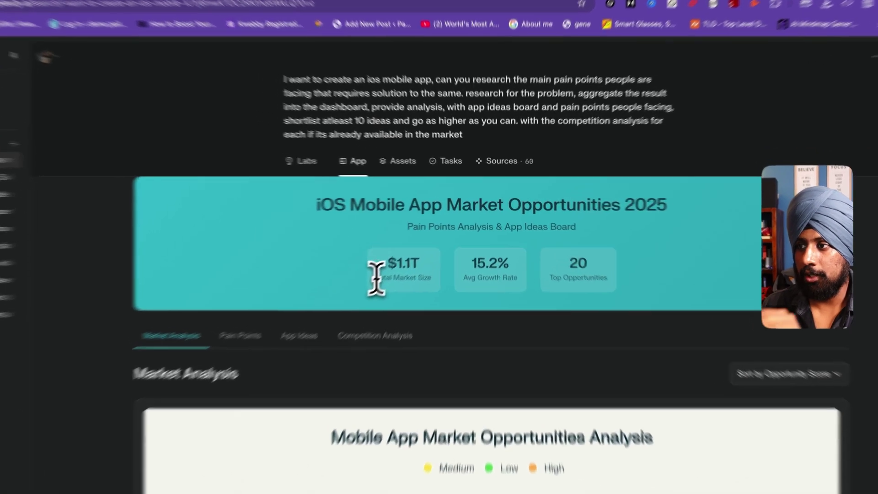
# Step: Highlight the iOS dashboard's headline stats, then scroll through the Market Analysis bubble chart
pyautogui.moveTo(402, 270); pyautogui.dragTo(476, 299)
pyautogui.click(465, 256)
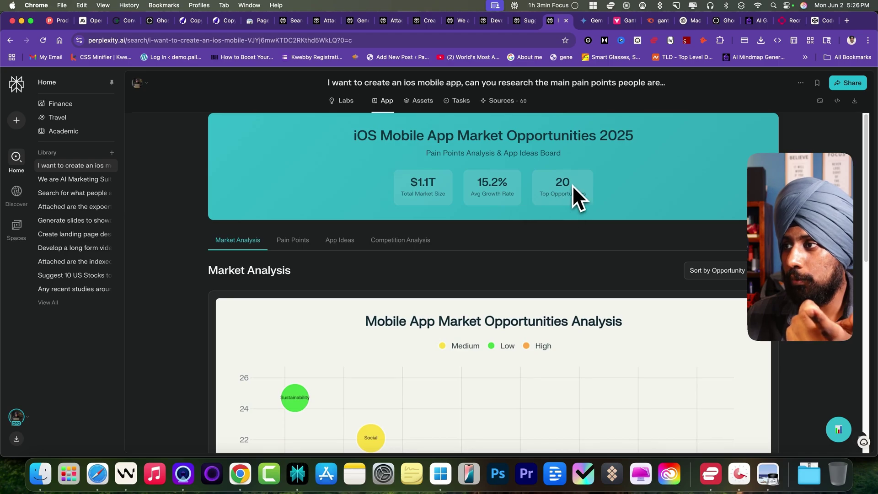
pyautogui.scroll(-4, 451, 264)
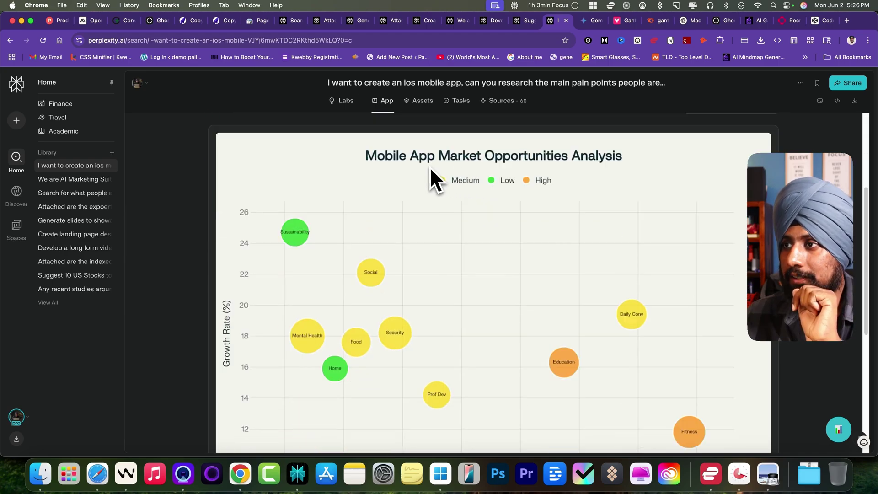
pyautogui.scroll(-2, 605, 174)
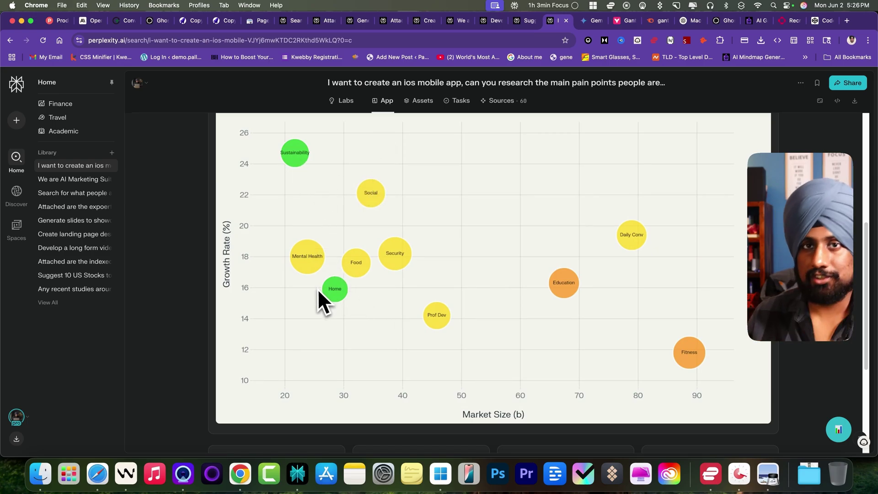
pyautogui.scroll(-3, 319, 295)
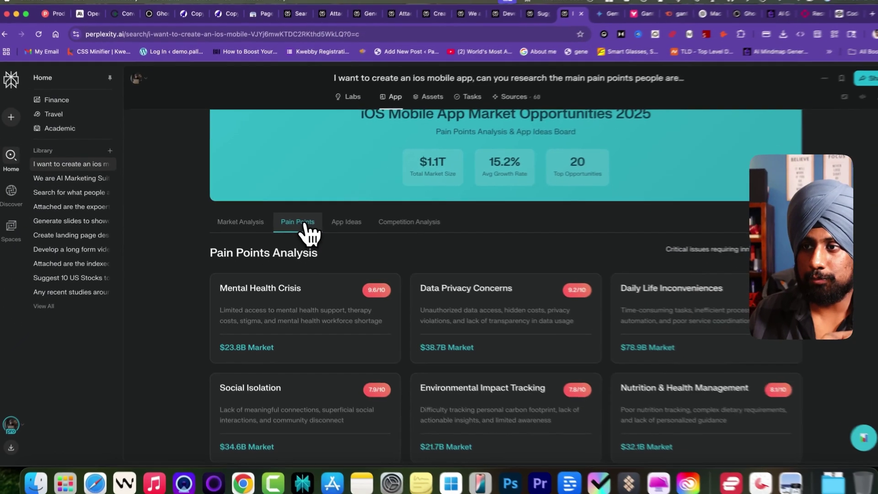
# Step: Scroll the pain point cards and highlight the Daily Life Inconveniences title and description
pyautogui.scroll(-1, 283, 274)
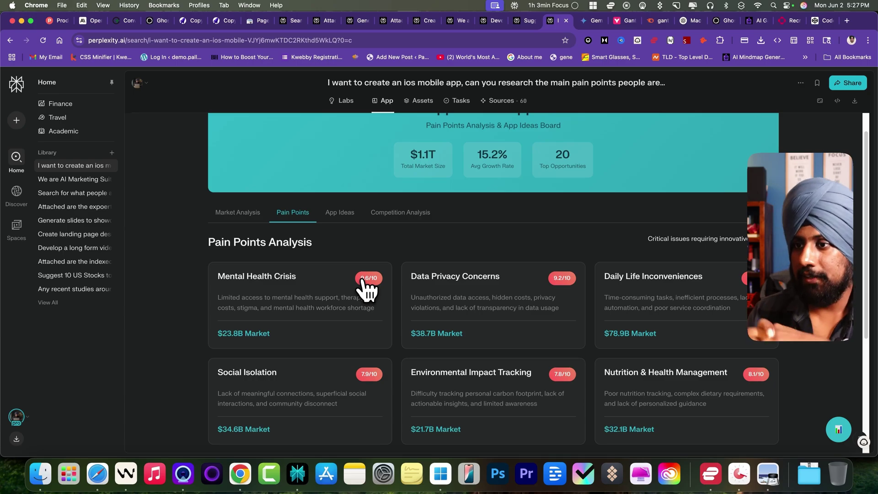
pyautogui.scroll(-1, 463, 294)
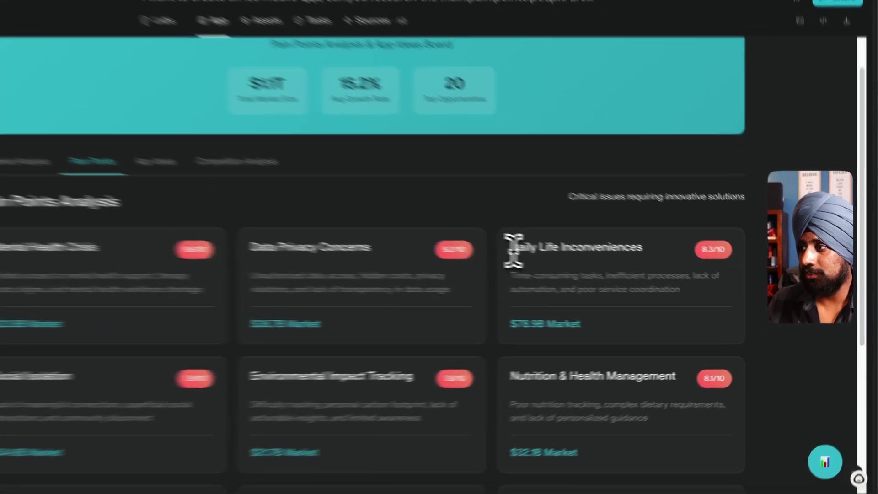
pyautogui.moveTo(605, 269); pyautogui.dragTo(700, 268)
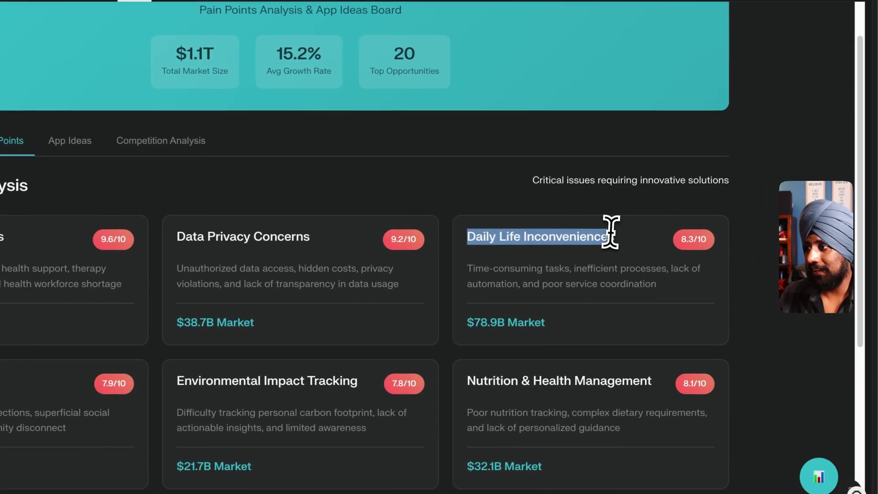
pyautogui.click(704, 308)
pyautogui.moveTo(473, 270); pyautogui.dragTo(648, 268)
pyautogui.click(629, 288)
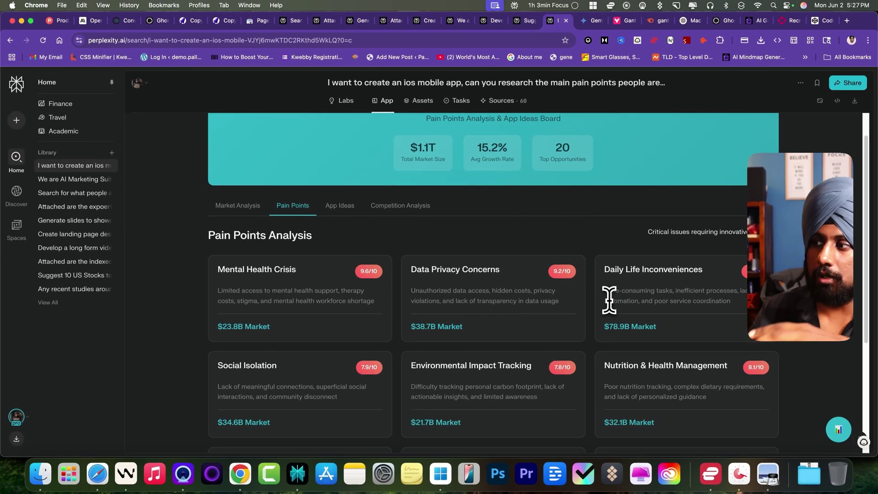
# Step: Switch to the App Ideas tab showing the Top 20 App Ideas Board
pyautogui.scroll(-3, 457, 275)
pyautogui.moveTo(276, 243); pyautogui.dragTo(202, 243)
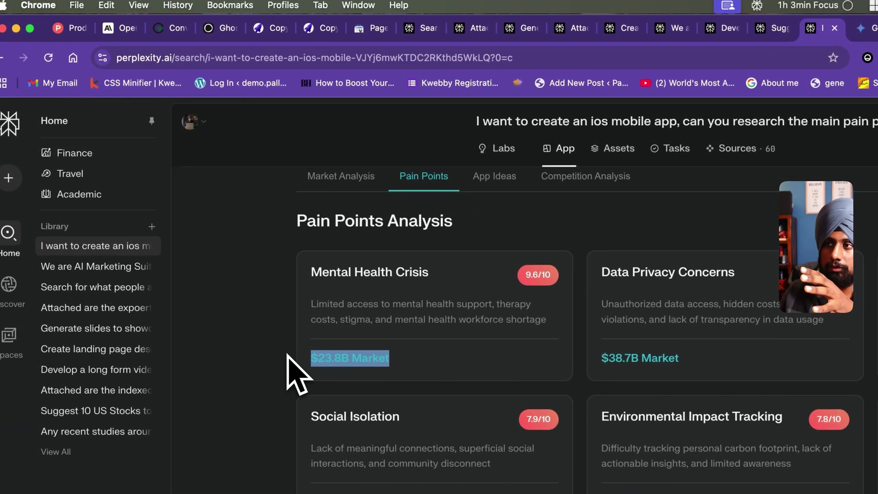
pyautogui.scroll(4, 500, 366)
pyautogui.click(500, 365)
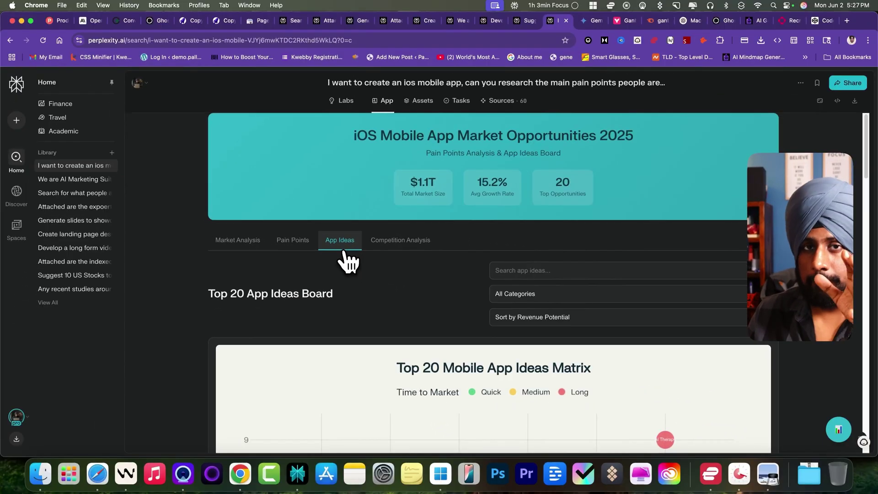
pyautogui.scroll(-10, 306, 313)
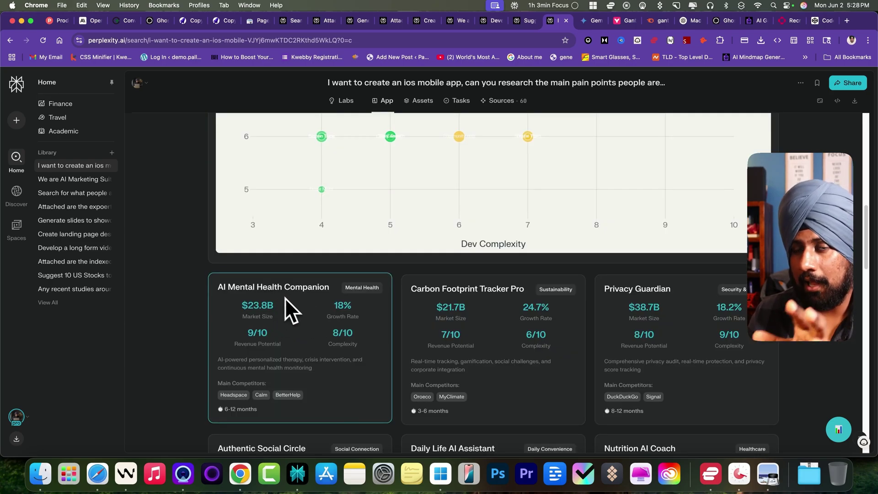
pyautogui.scroll(-3, 302, 311)
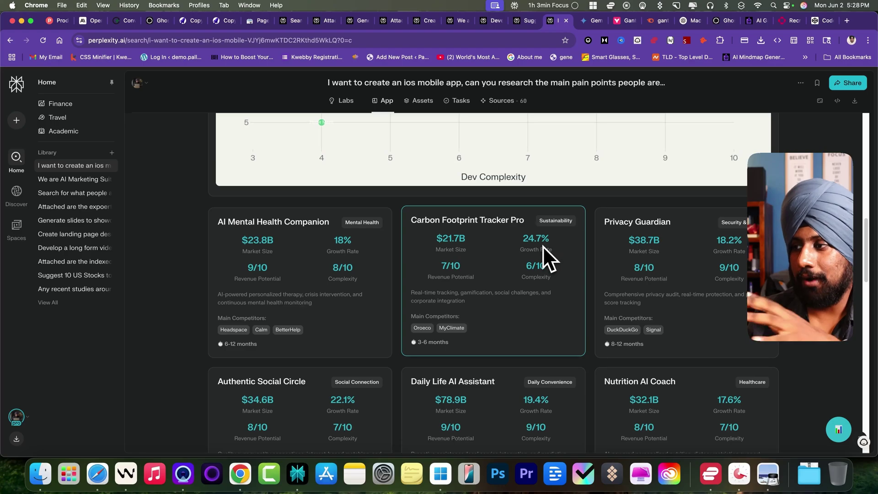
pyautogui.scroll(-10, 508, 295)
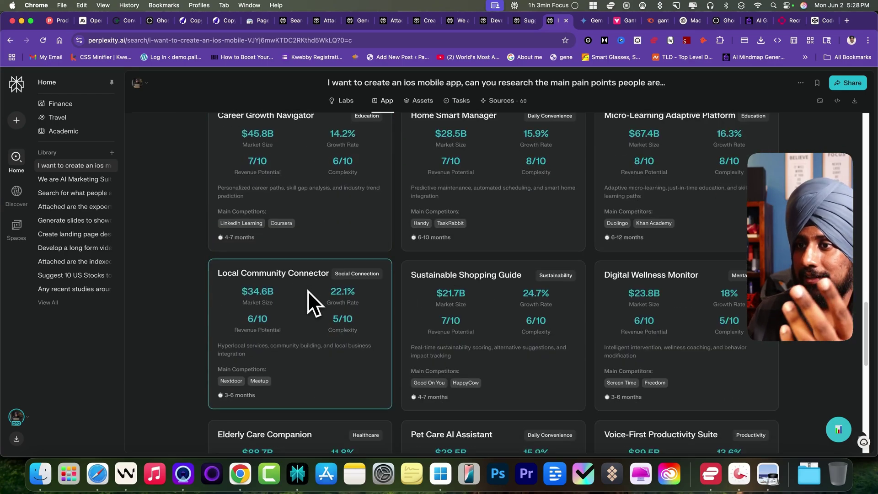
pyautogui.scroll(-10, 308, 293)
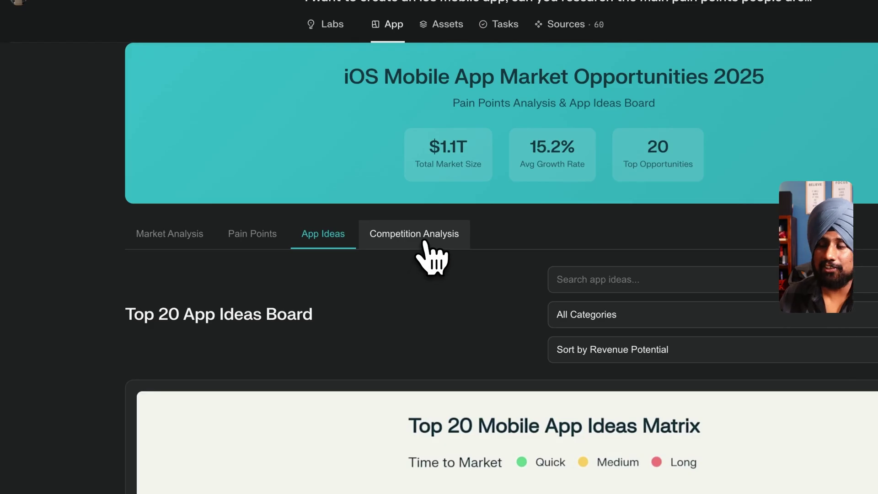
# Step: Open Competition Analysis and highlight the competitors Oroeco and MyClimate in the landscapes
pyautogui.click(424, 242)
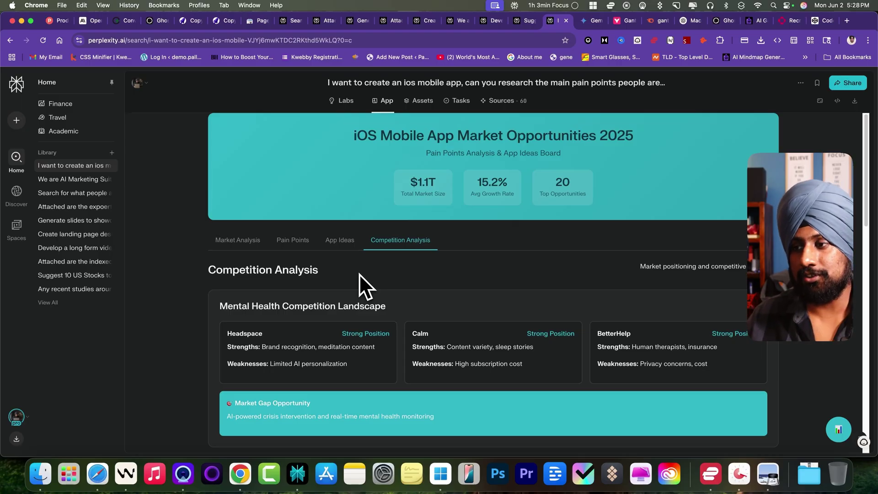
pyautogui.scroll(-2, 352, 292)
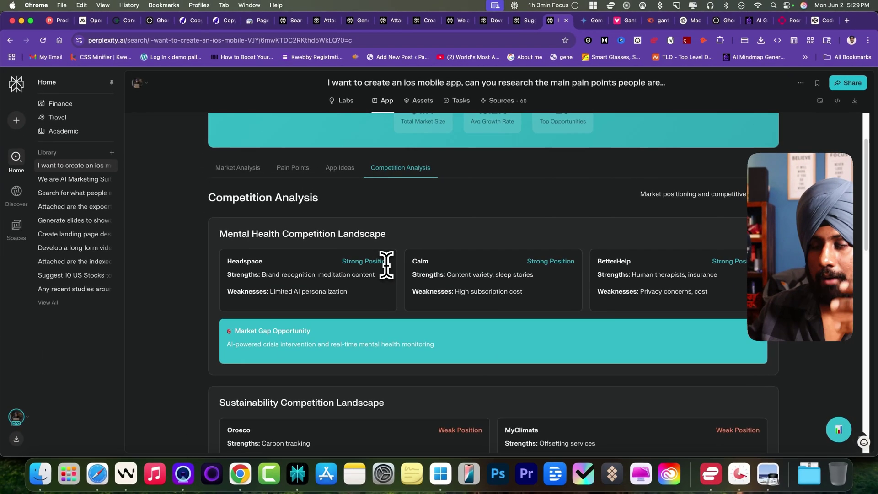
pyautogui.scroll(-3, 446, 329)
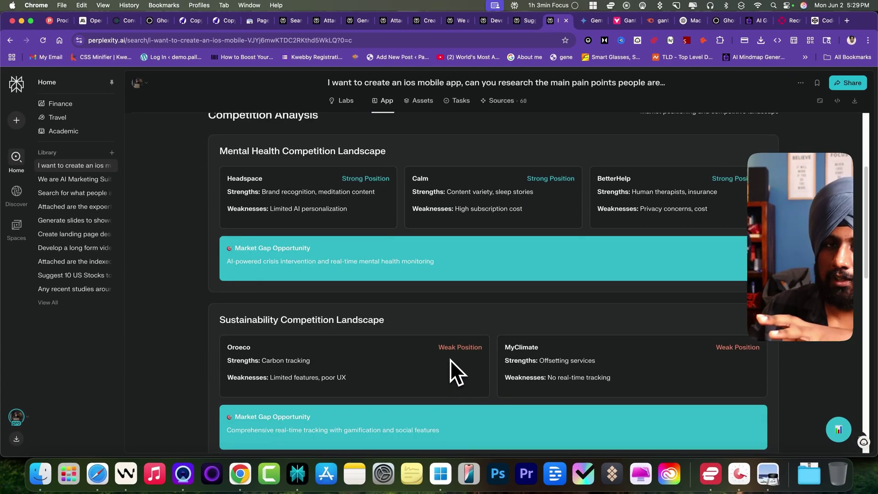
pyautogui.scroll(-2, 317, 291)
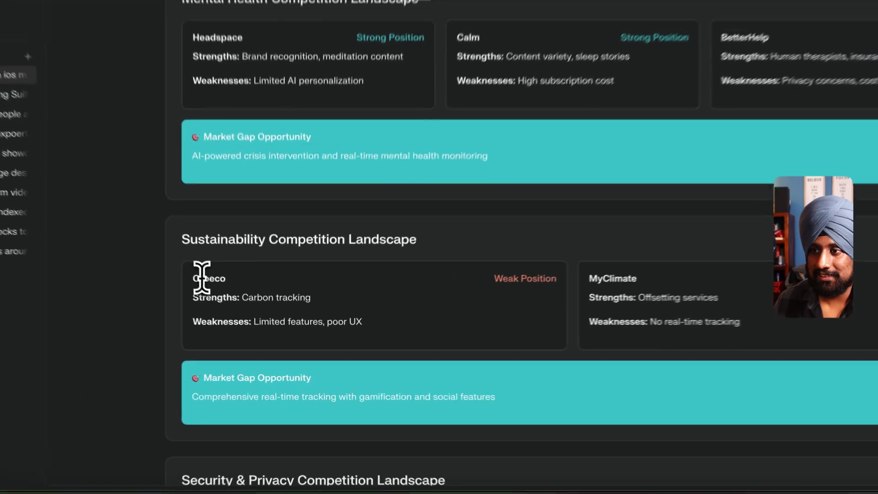
pyautogui.doubleClick(238, 307)
pyautogui.click(295, 323)
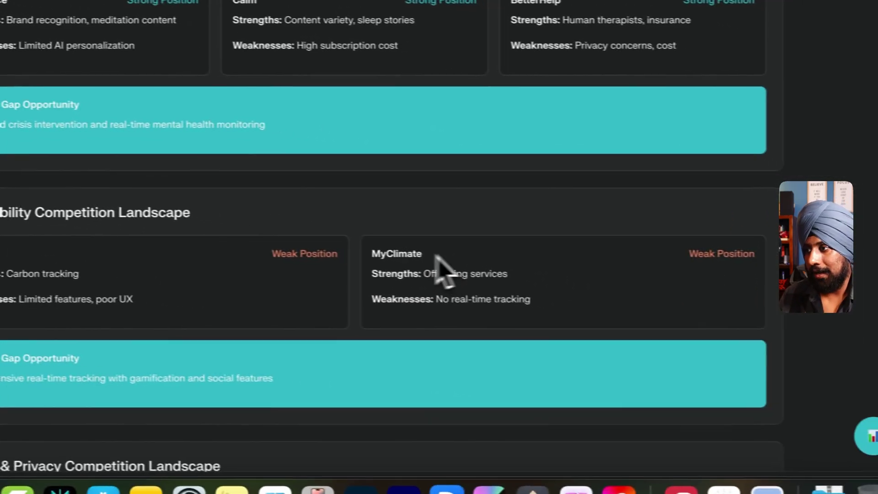
pyautogui.doubleClick(640, 273)
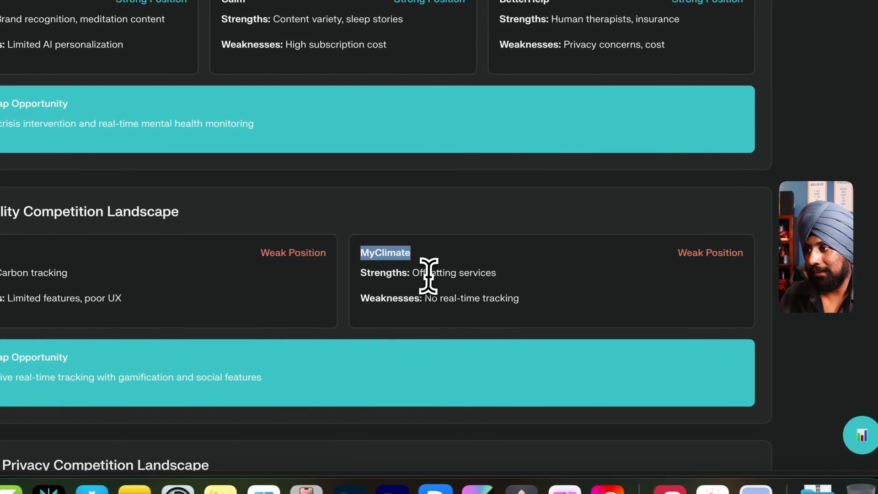
pyautogui.moveTo(513, 274); pyautogui.dragTo(529, 294)
pyautogui.click(529, 294)
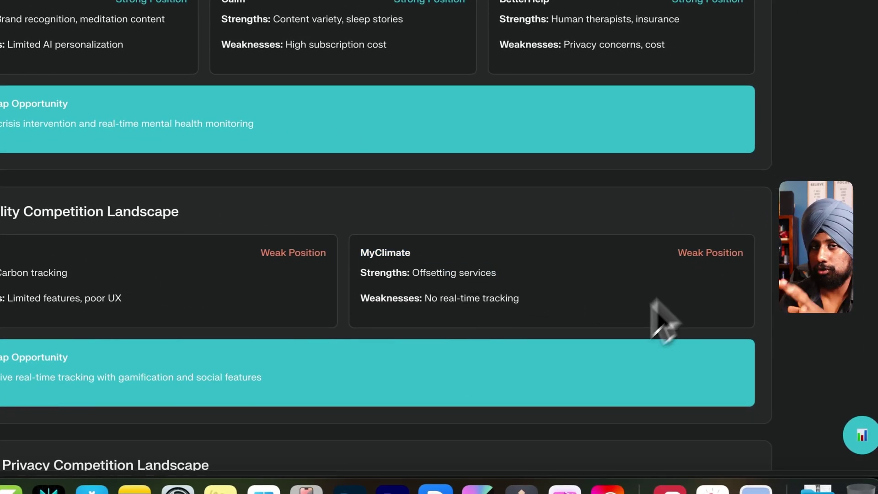
# Step: Review further down, highlighting the Social Connection Competition Landscape heading
pyautogui.scroll(-1, 599, 352)
pyautogui.scroll(-10, 593, 336)
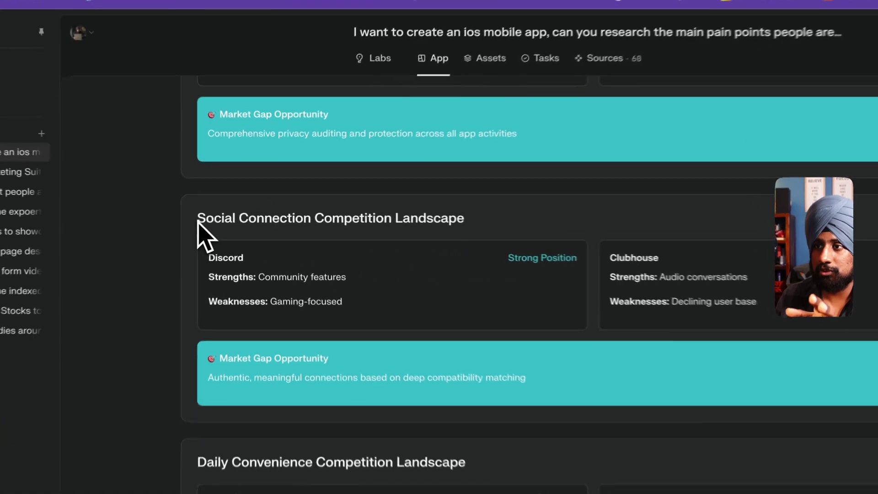
pyautogui.moveTo(221, 213); pyautogui.dragTo(419, 218)
pyautogui.click(426, 223)
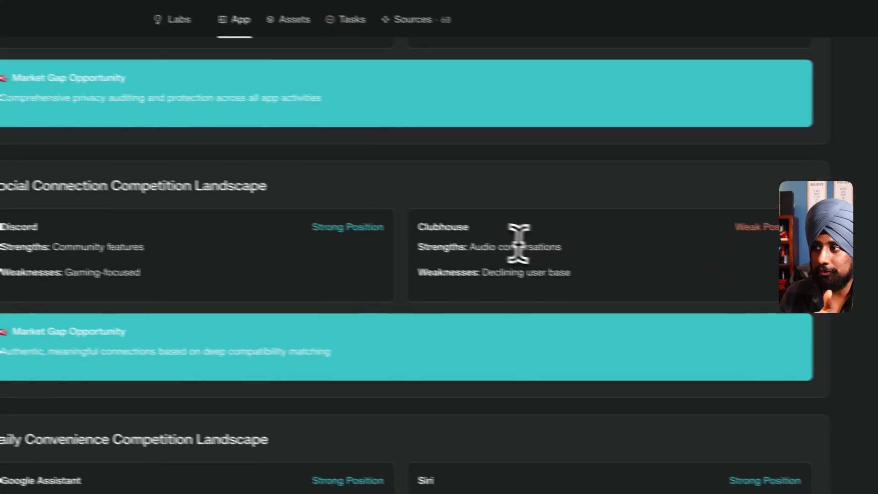
pyautogui.scroll(-1, 746, 274)
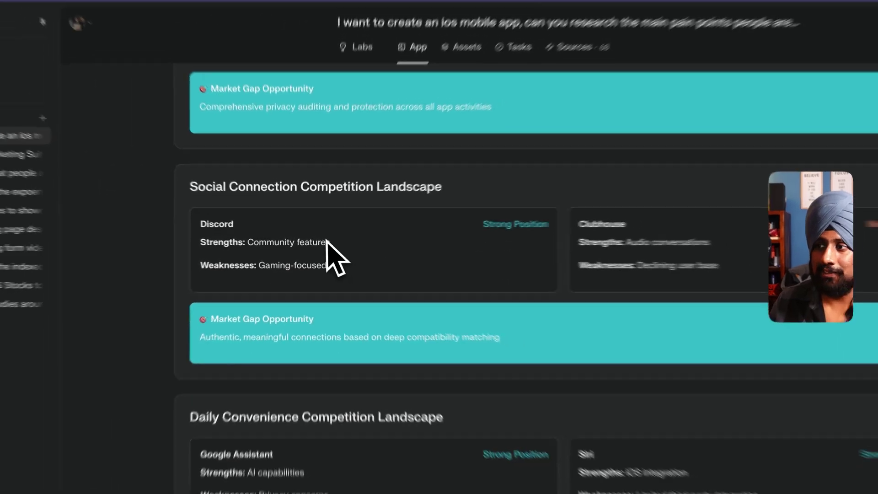
pyautogui.scroll(-2, 309, 308)
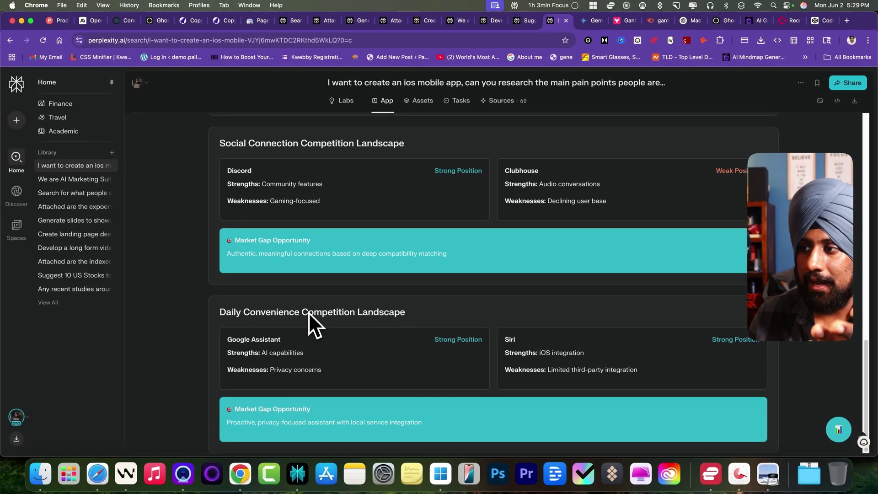
pyautogui.scroll(10, 329, 346)
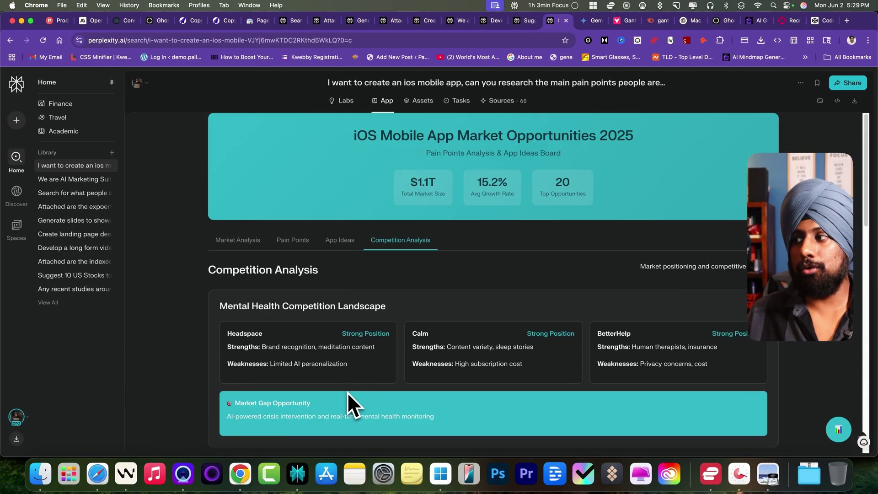